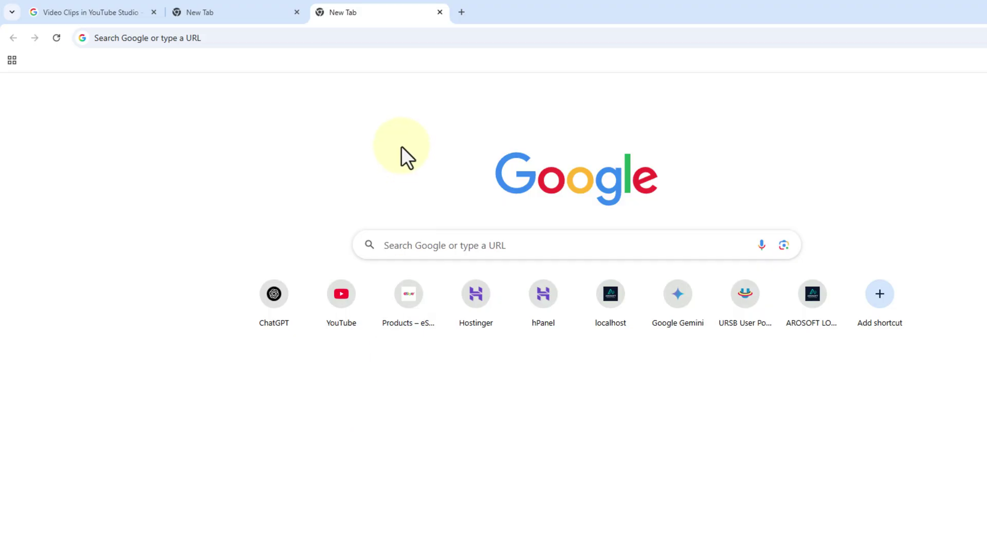
Load contabo.com and go to the Cloud VPS pricing page listing the Cloud VPS plans
left_click(356, 34)
type("co")
key("Return")
mouse_move(375, 118)
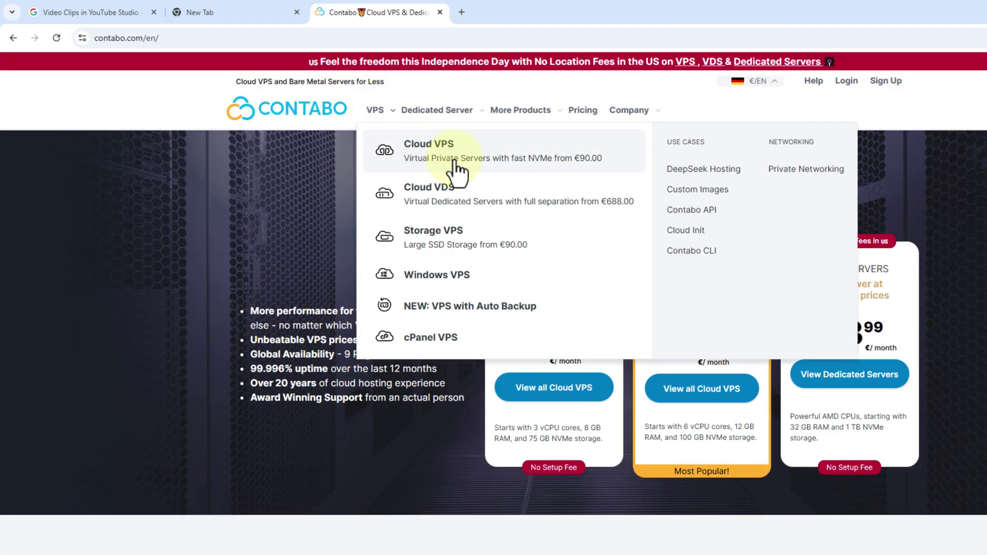
left_click(456, 169)
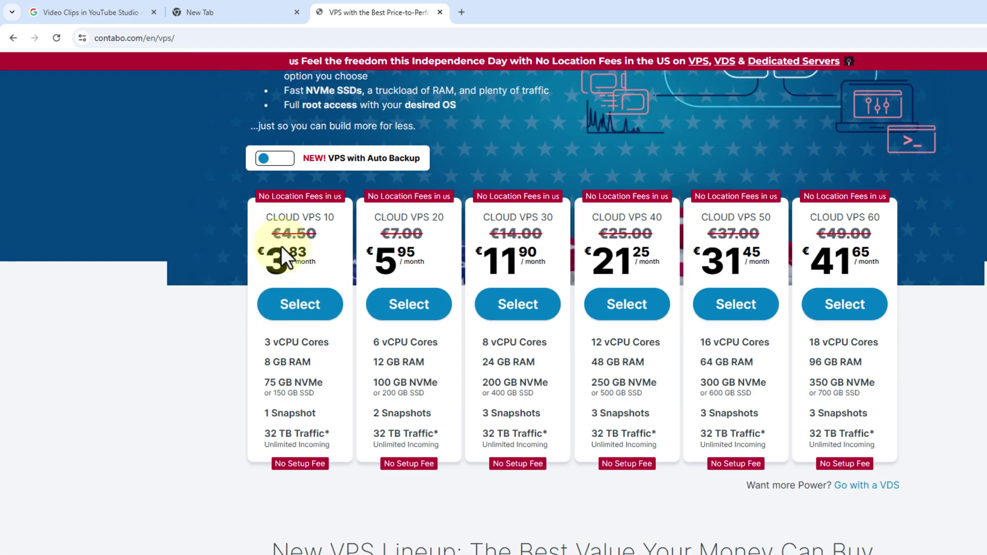
Select the Cloud VPS 10 plan and switch its term to 1 month at €5.36
left_click(298, 307)
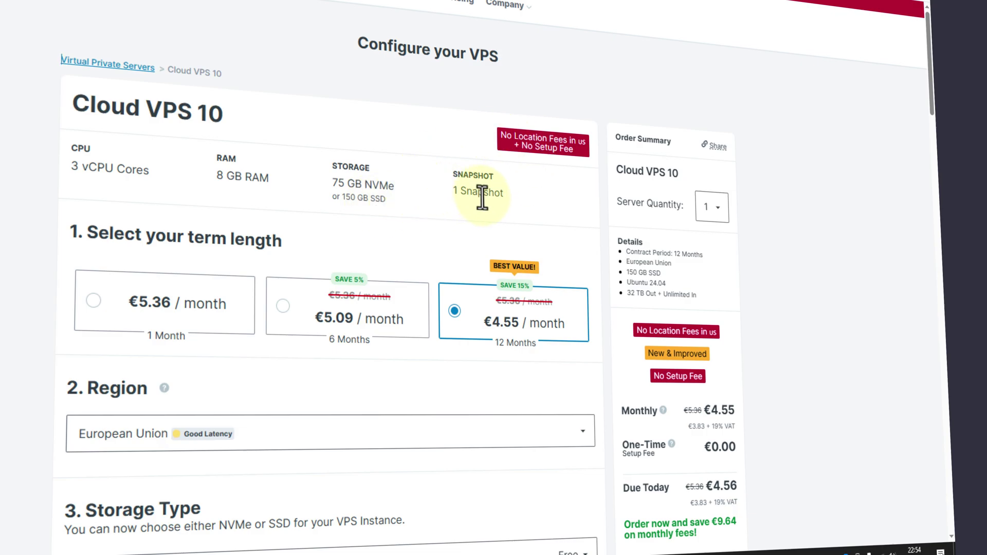
scroll(447, 224, "down", 1)
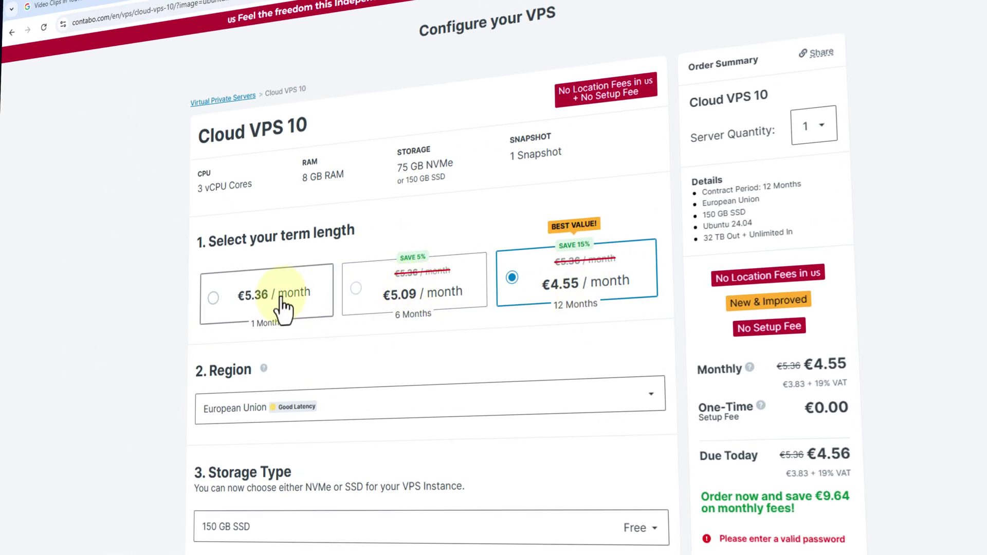
left_click(281, 296)
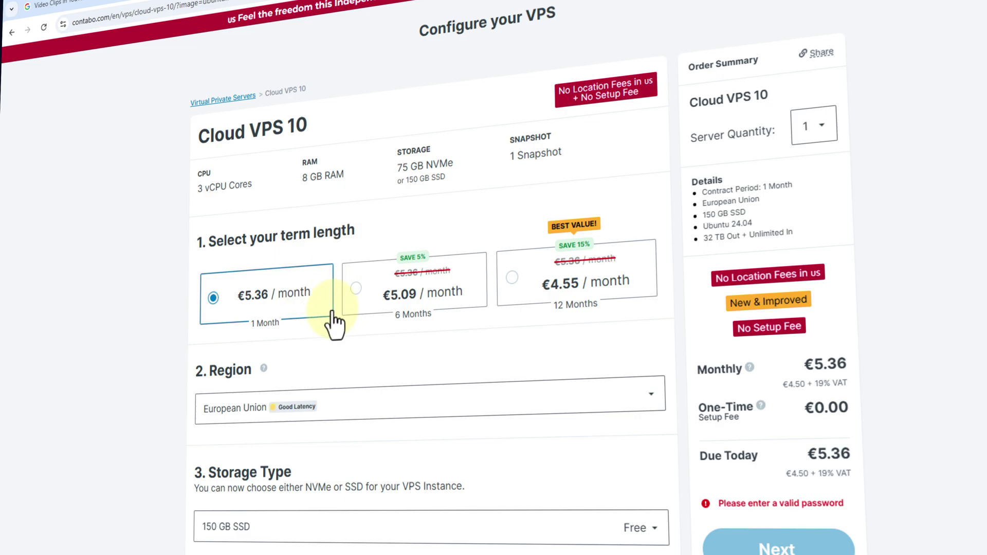
Check the Region list and leave European Union selected
scroll(350, 322, "down", 3)
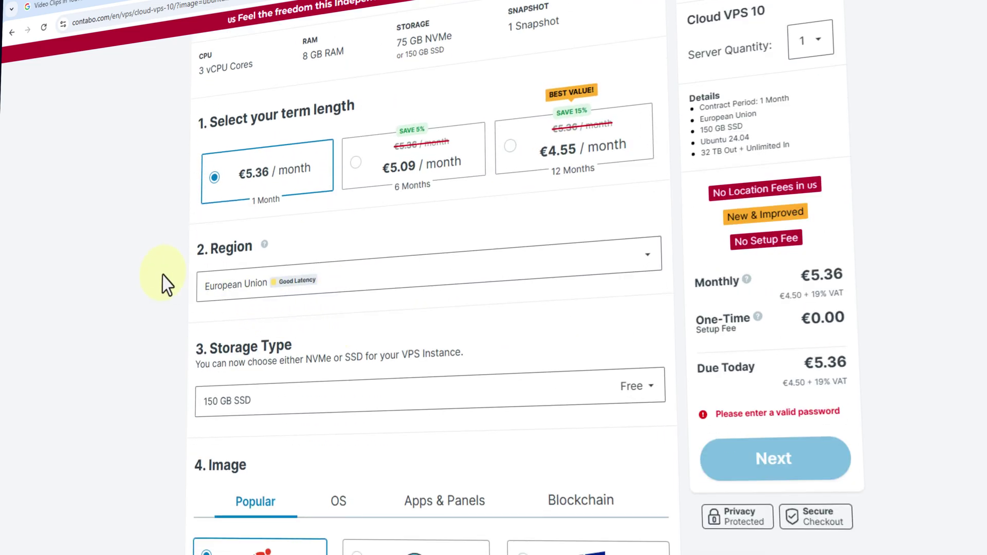
left_click(390, 278)
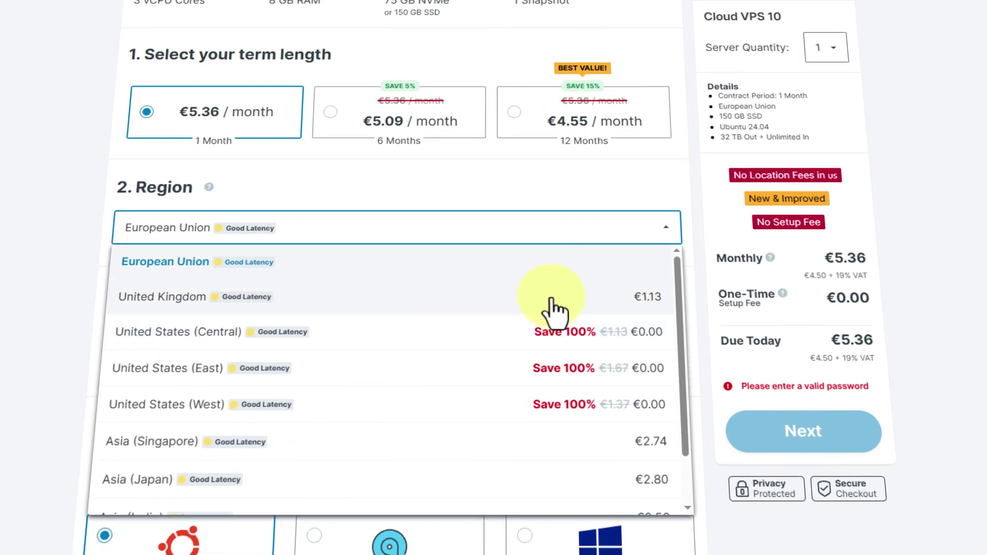
scroll(555, 353, "down", 1)
scroll(6, 238, "down", 2)
left_click(49, 165)
Change the storage type to 75 GB NVMe
scroll(103, 170, "down", 1)
left_click(214, 154)
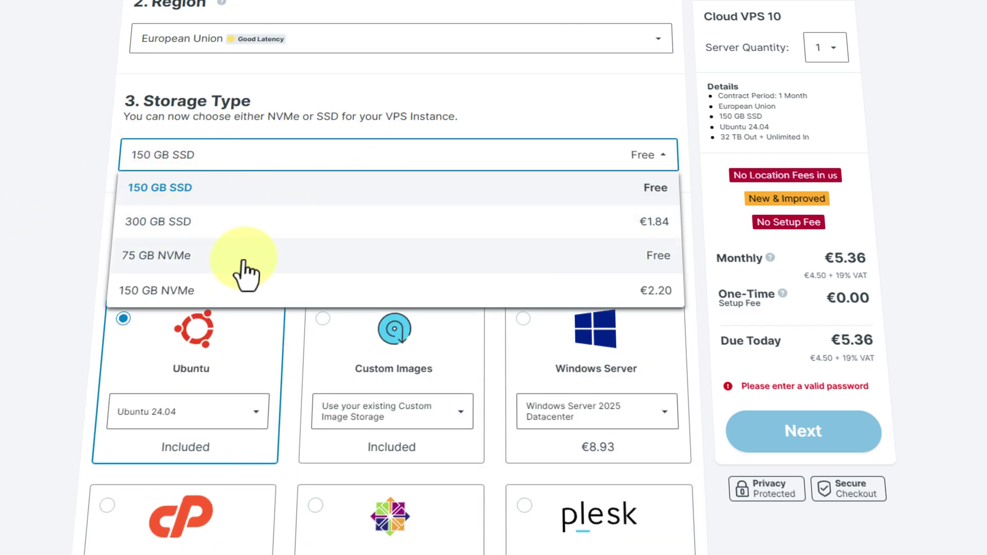
left_click(49, 265)
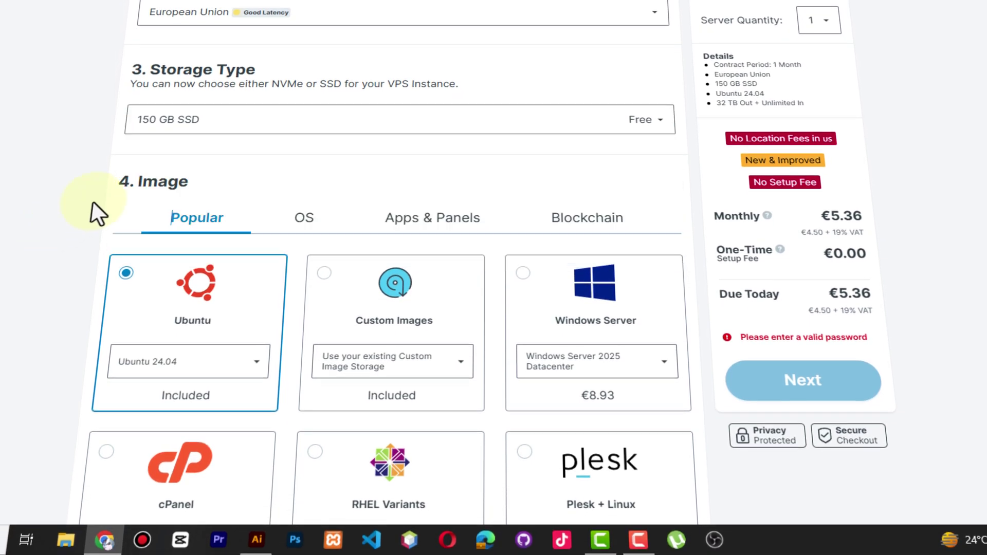
left_click(206, 154)
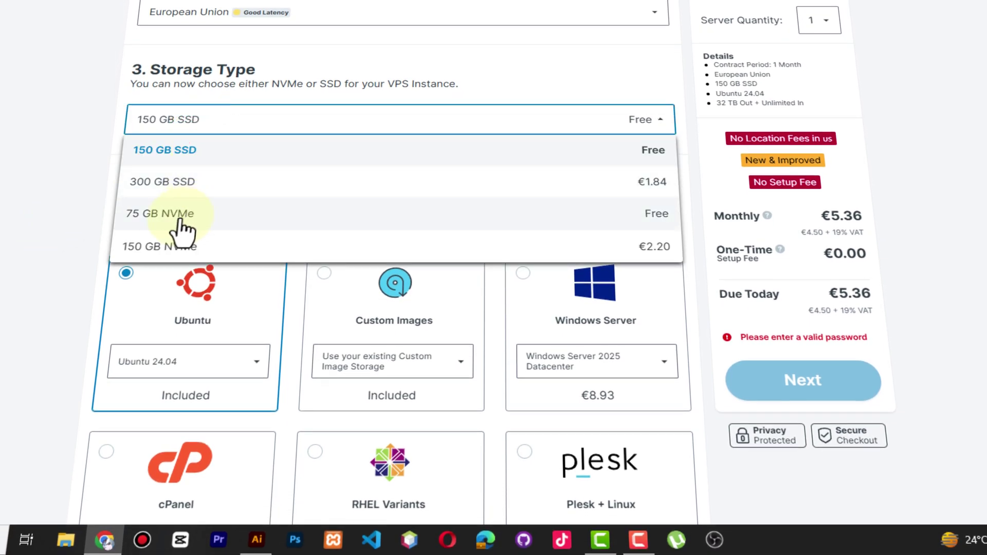
left_click(181, 226)
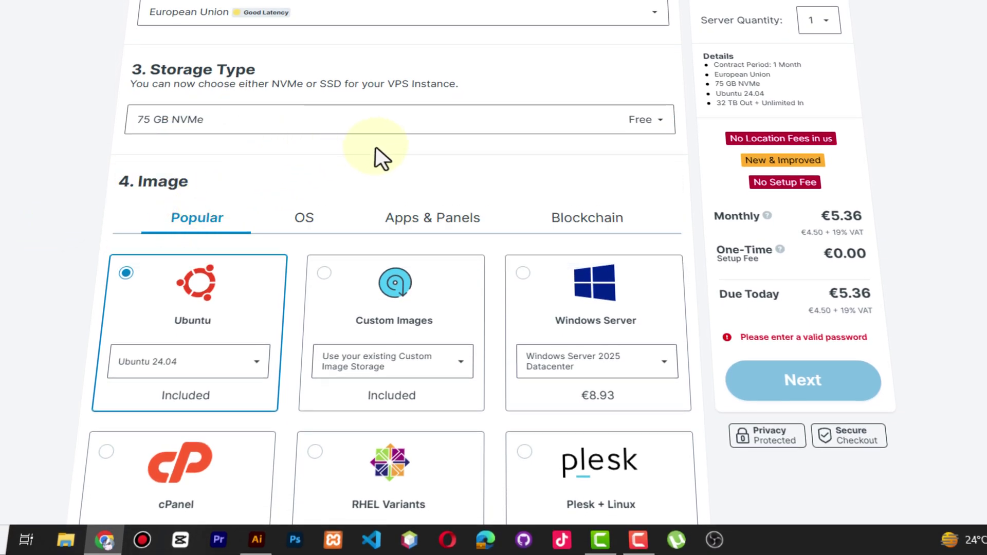
scroll(375, 155, "down", 3)
scroll(342, 165, "up", 2)
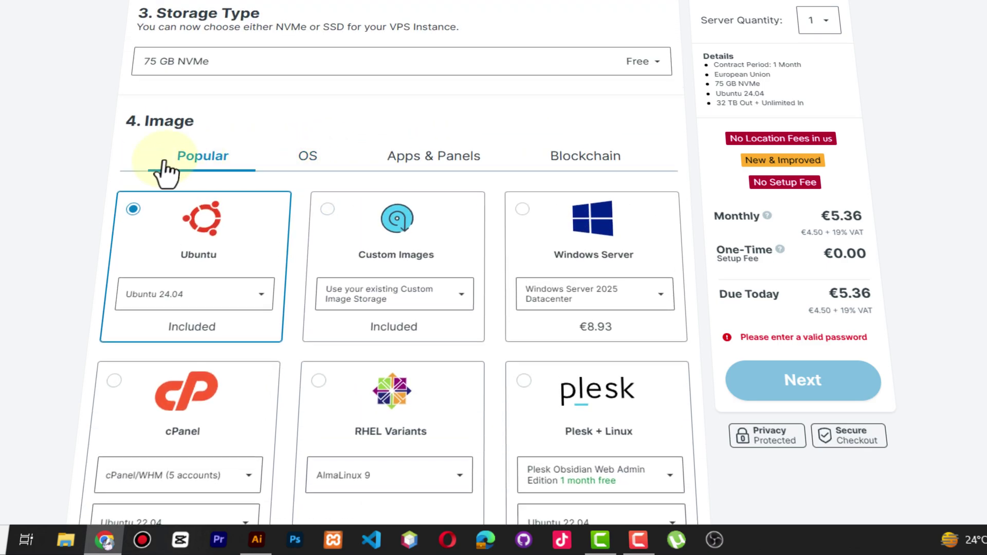
scroll(77, 173, "down", 1)
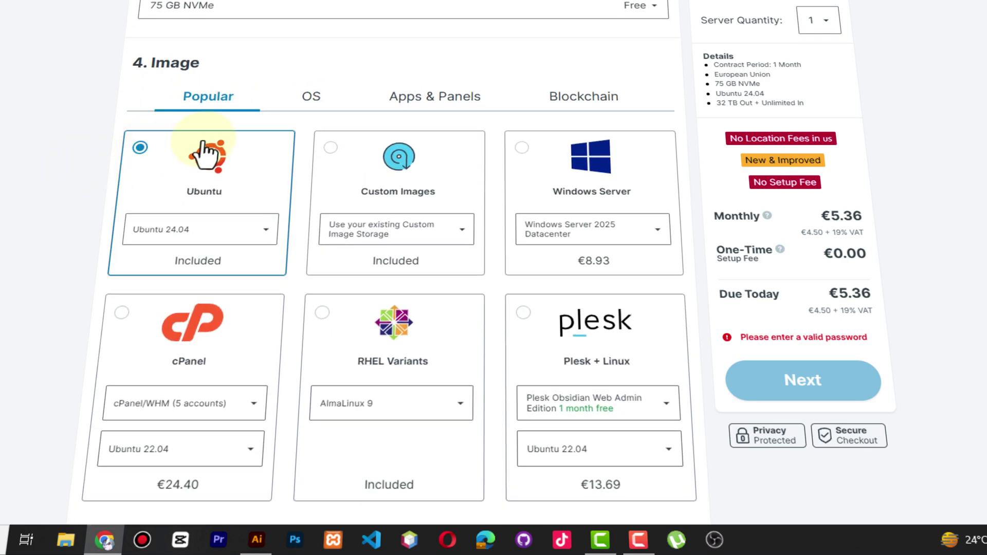
left_click(323, 98)
scroll(562, 264, "down", 3)
scroll(535, 264, "up", 3)
scroll(530, 265, "down", 4)
scroll(360, 216, "up", 5)
left_click(179, 157)
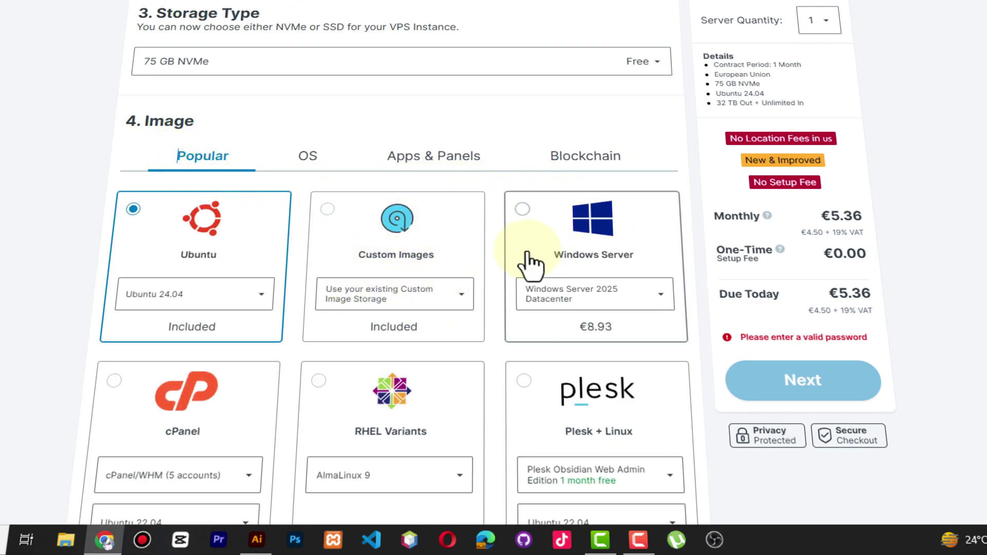
scroll(522, 252, "down", 2)
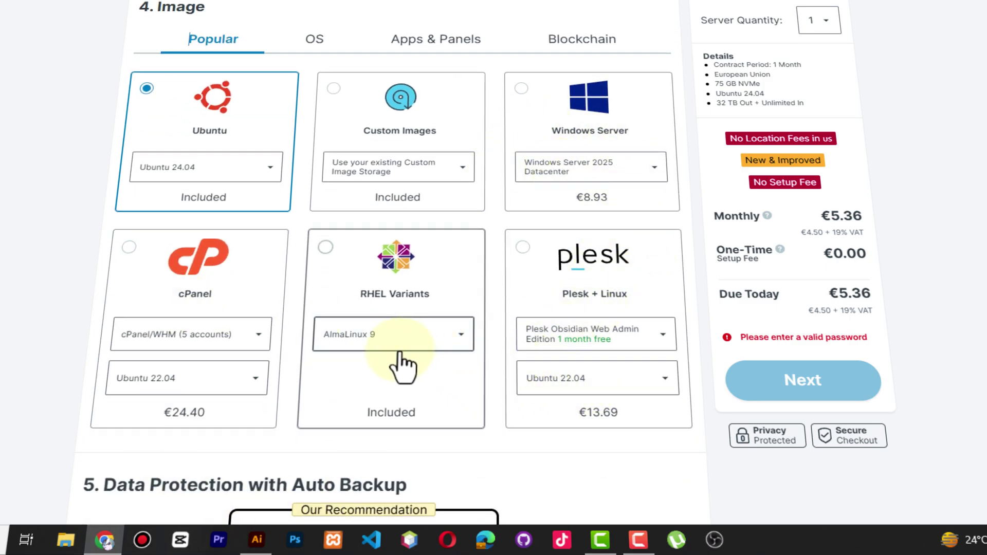
scroll(632, 381, "up", 1)
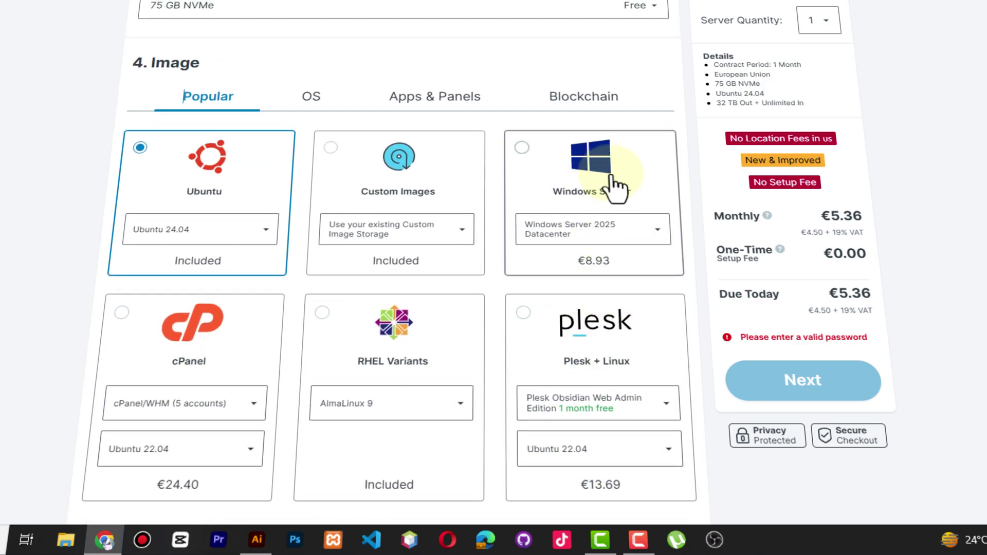
scroll(615, 187, "down", 10)
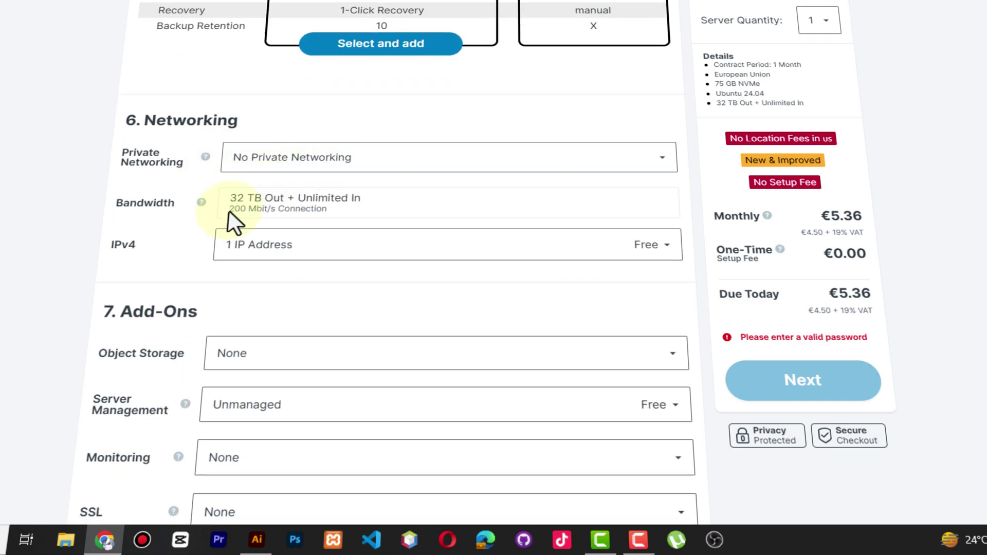
left_click(308, 162)
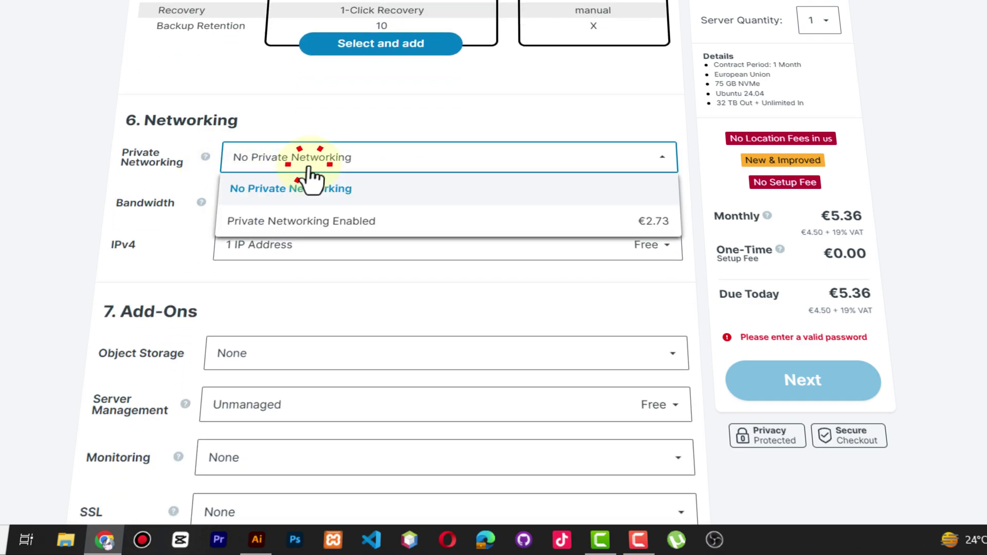
left_click(200, 180)
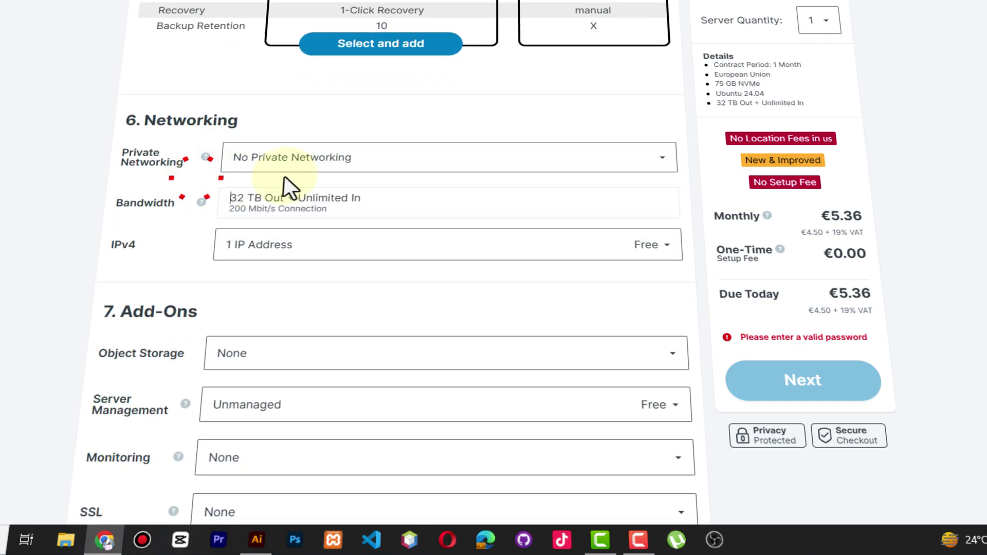
left_click(391, 156)
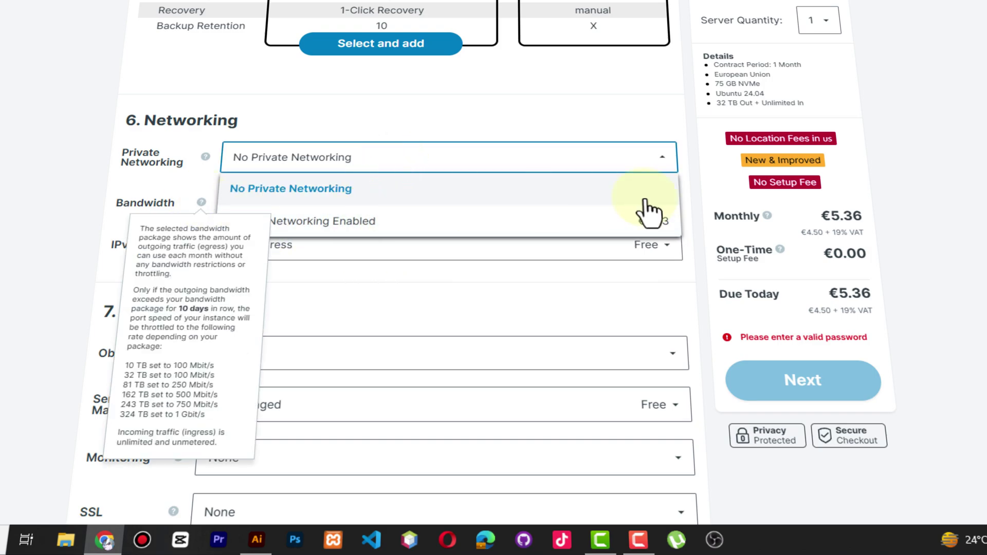
left_click(150, 203)
scroll(159, 225, "down", 1)
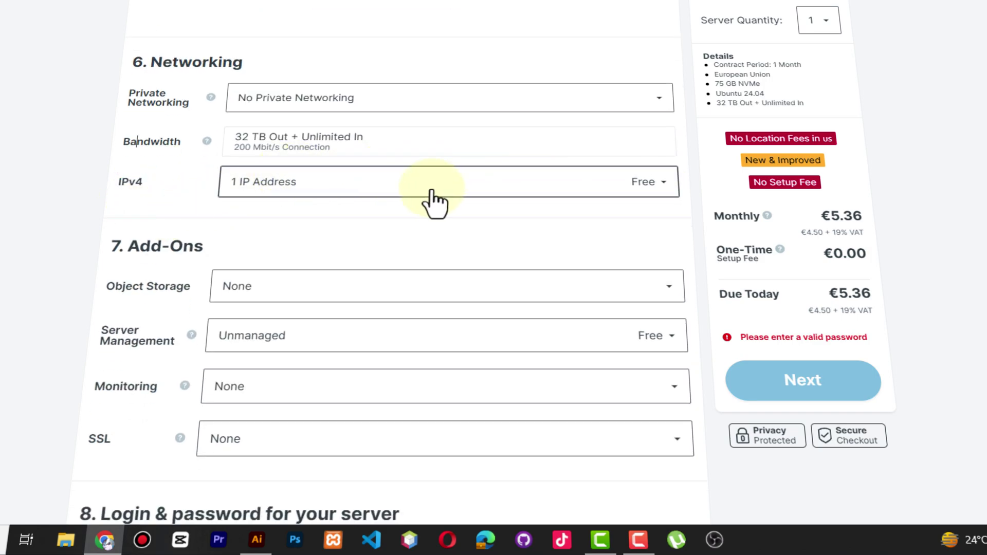
left_click(326, 191)
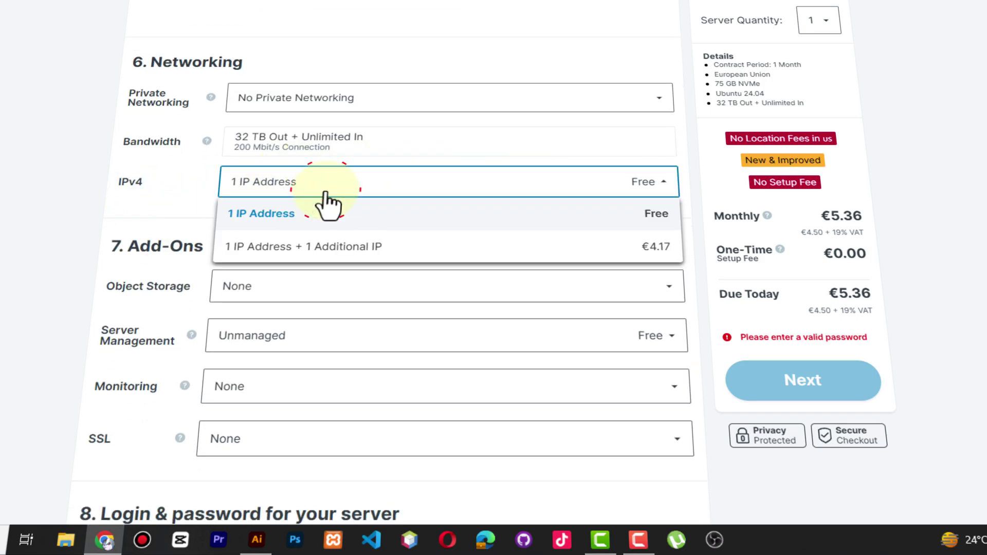
left_click(165, 211)
Leave Object Storage at None and Server Management on Unmanaged
scroll(291, 198, "down", 2)
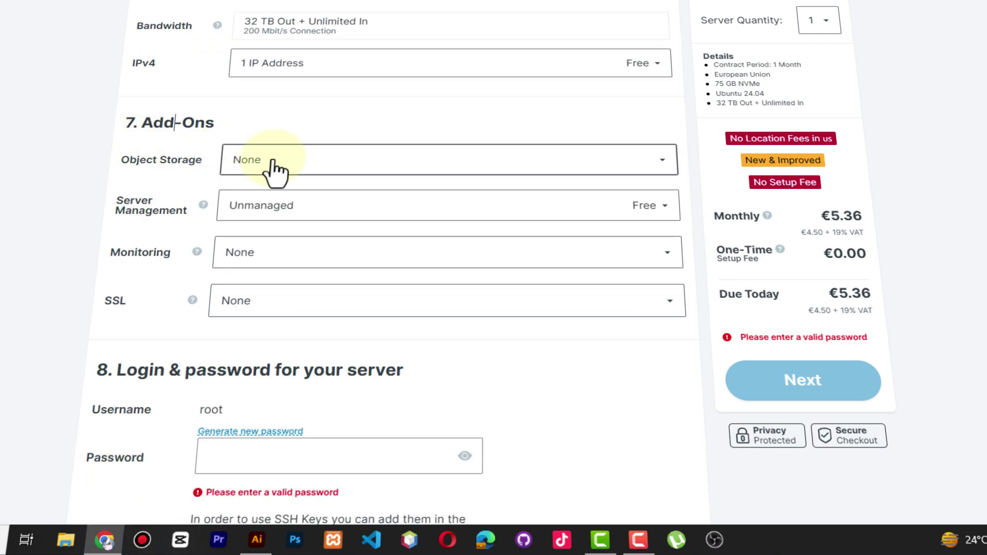
left_click(315, 175)
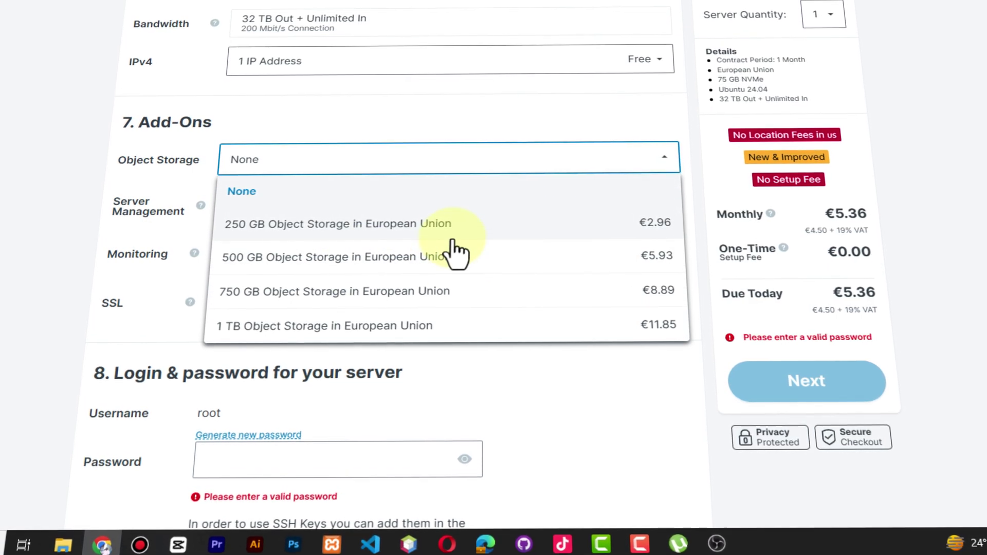
left_click(241, 192)
left_click(329, 203)
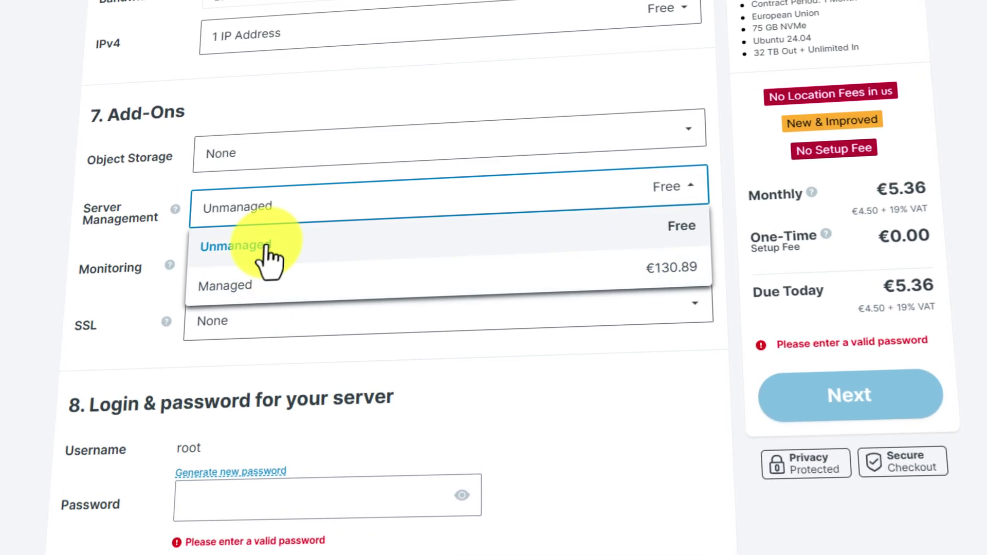
left_click(265, 255)
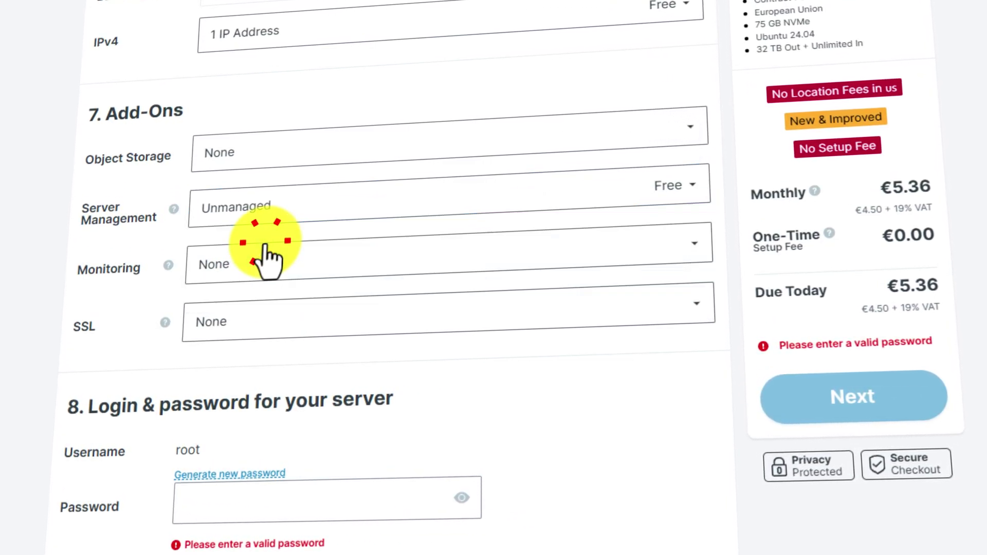
Leave both Monitoring and the SSL certificate set to None
scroll(82, 282, "down", 3)
left_click(280, 129)
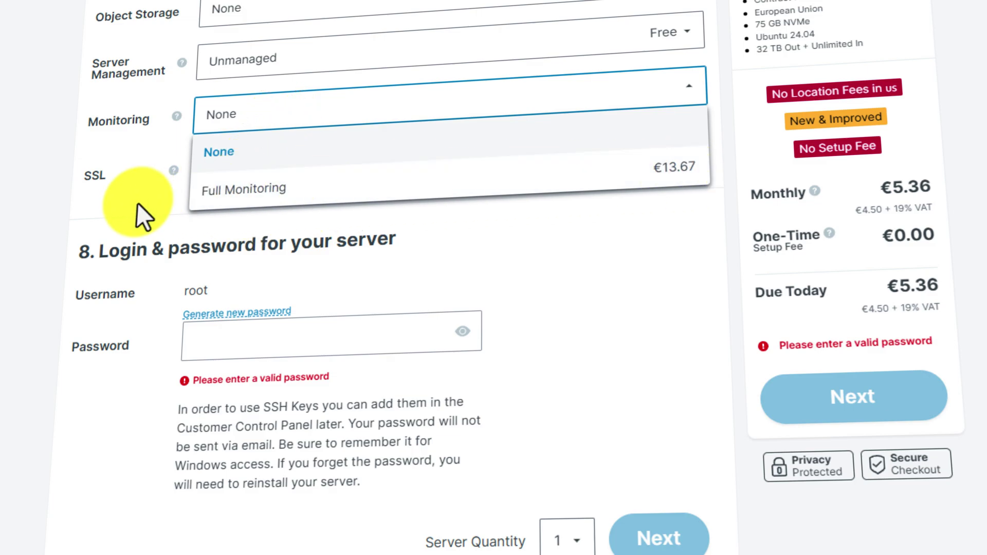
left_click(106, 202)
left_click(251, 170)
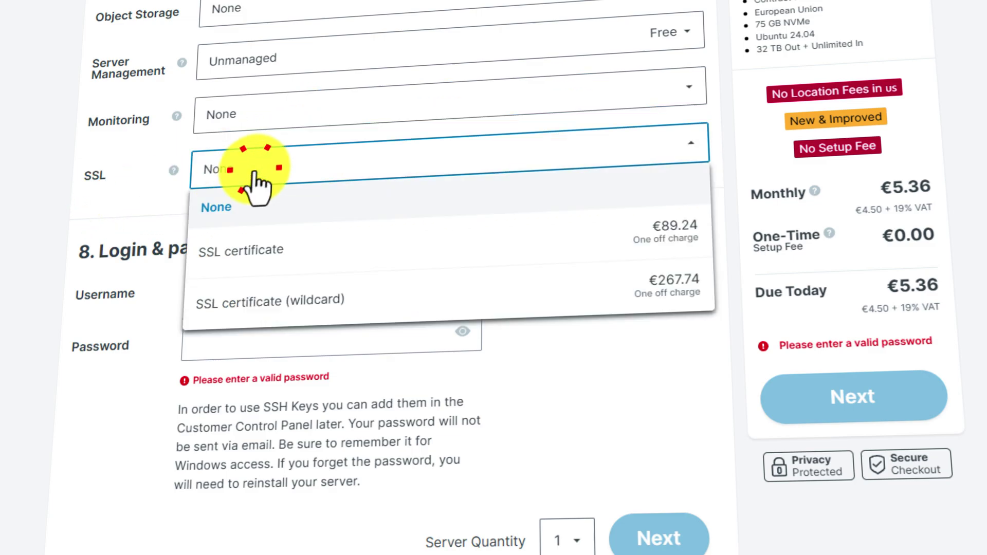
left_click(248, 216)
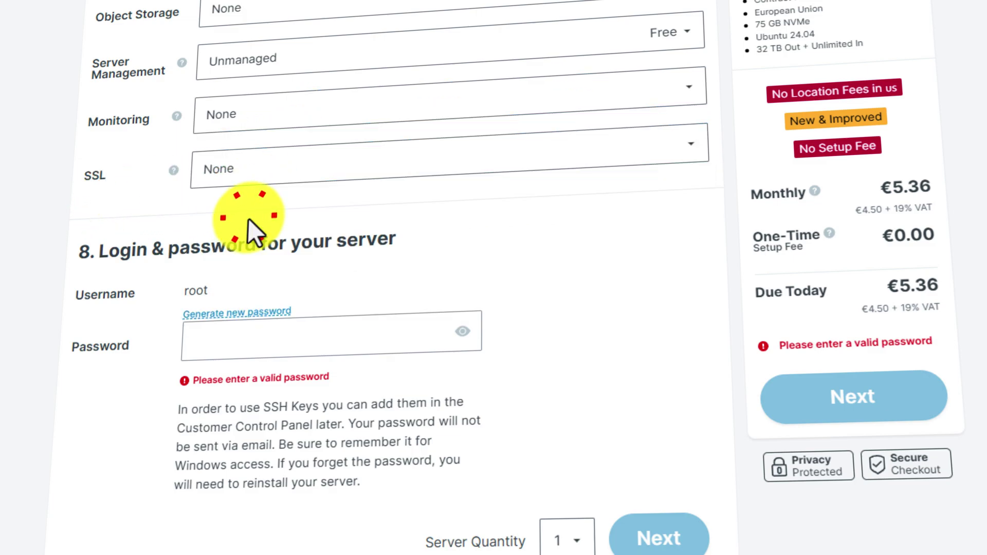
left_click(263, 174)
left_click(150, 189)
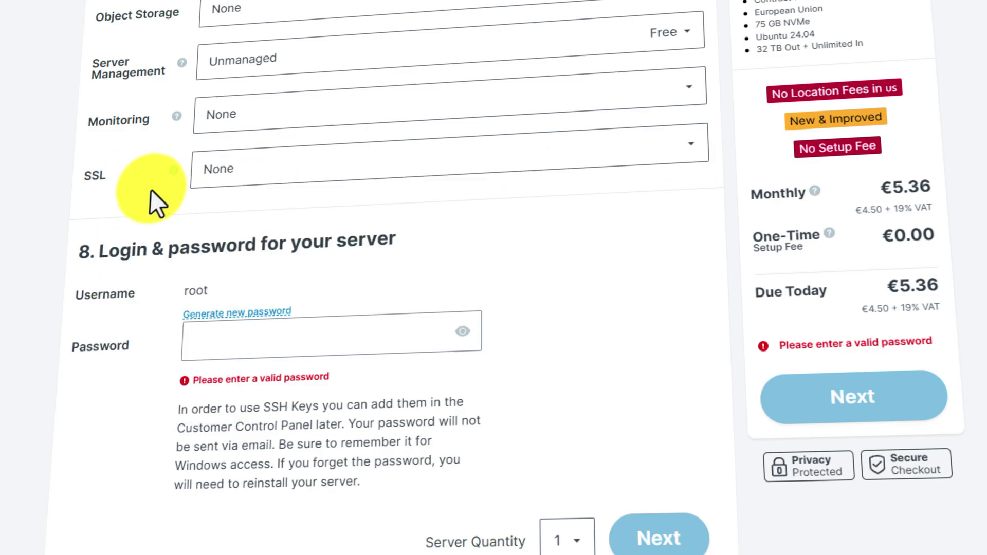
left_click(268, 171)
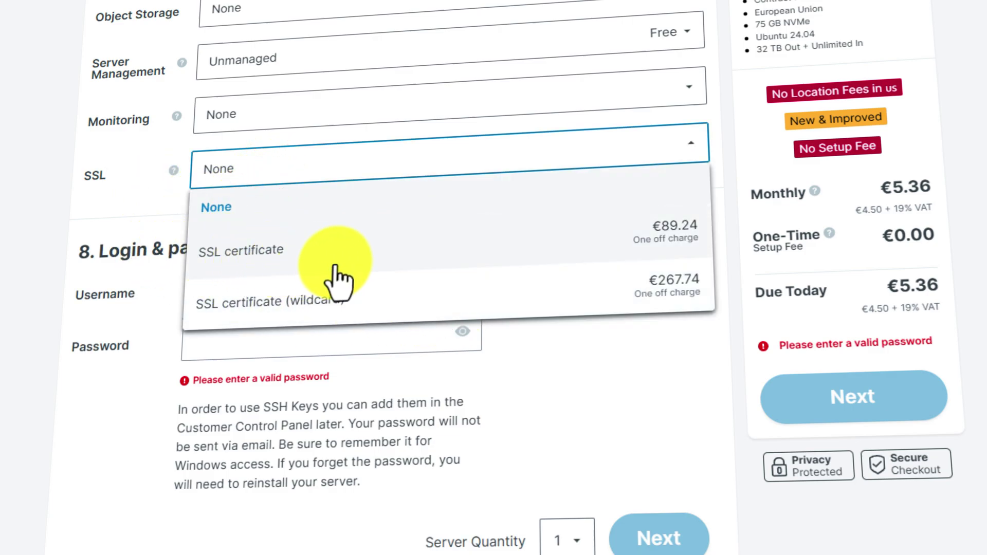
left_click(117, 199)
scroll(139, 185, "down", 3)
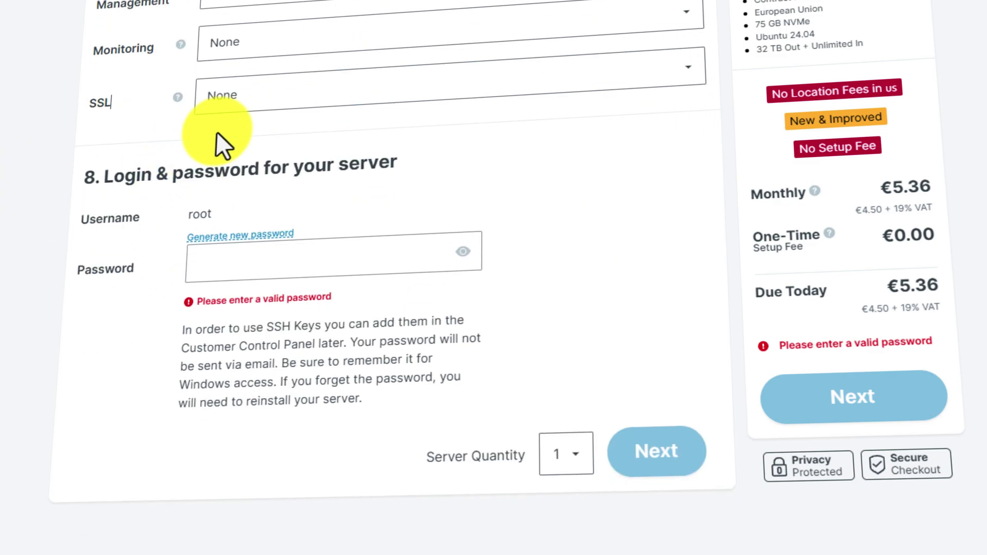
Paste the server's root password into the Password field
scroll(165, 154, "down", 3)
left_click(232, 175)
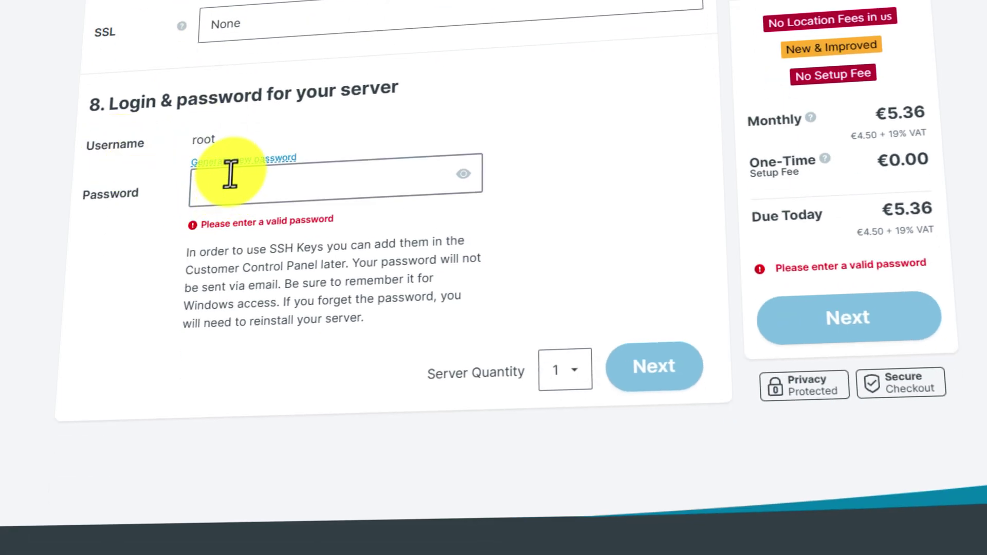
left_click(254, 188)
key("ctrl+v")
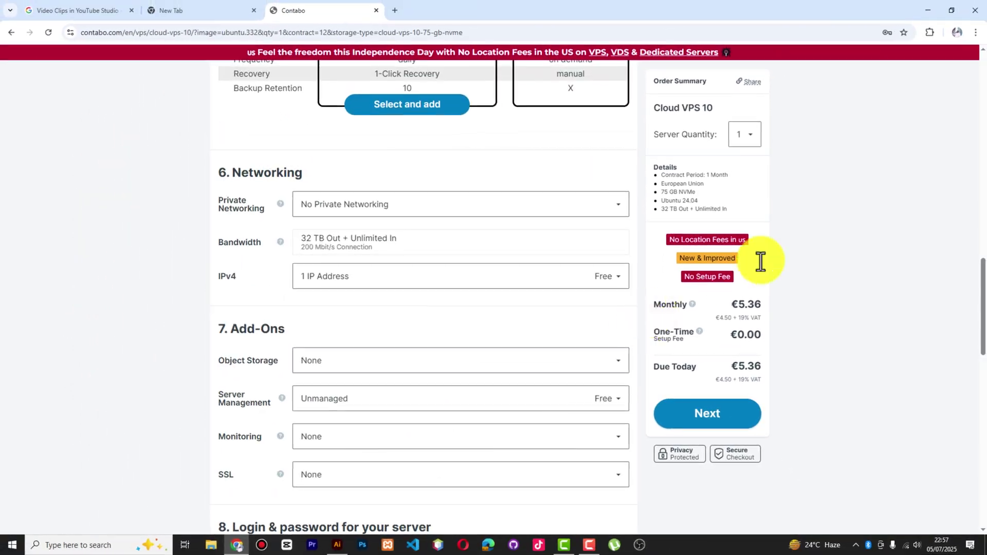
Keep the server quantity at 1 and continue to the checkout
scroll(758, 260, "up", 2)
scroll(796, 181, "up", 7)
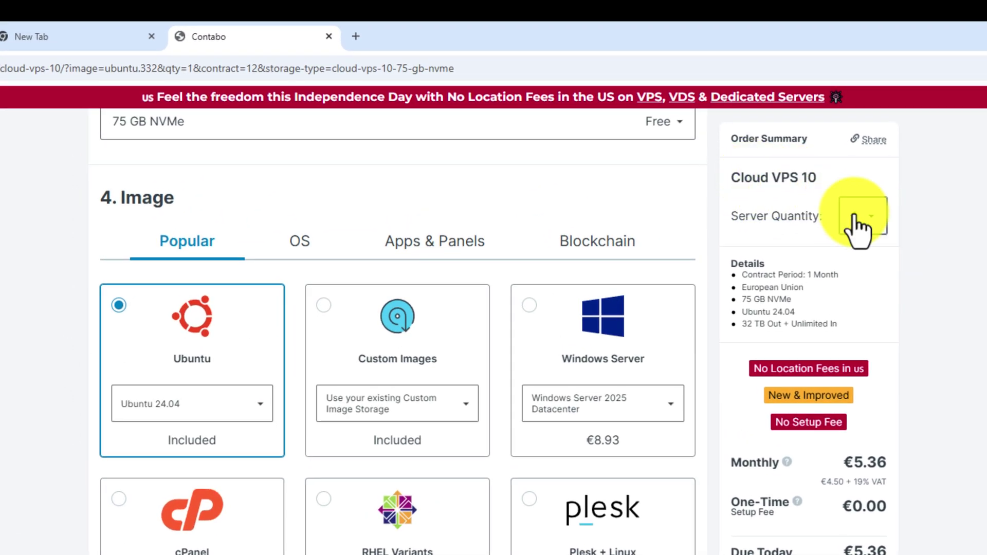
left_click(877, 224)
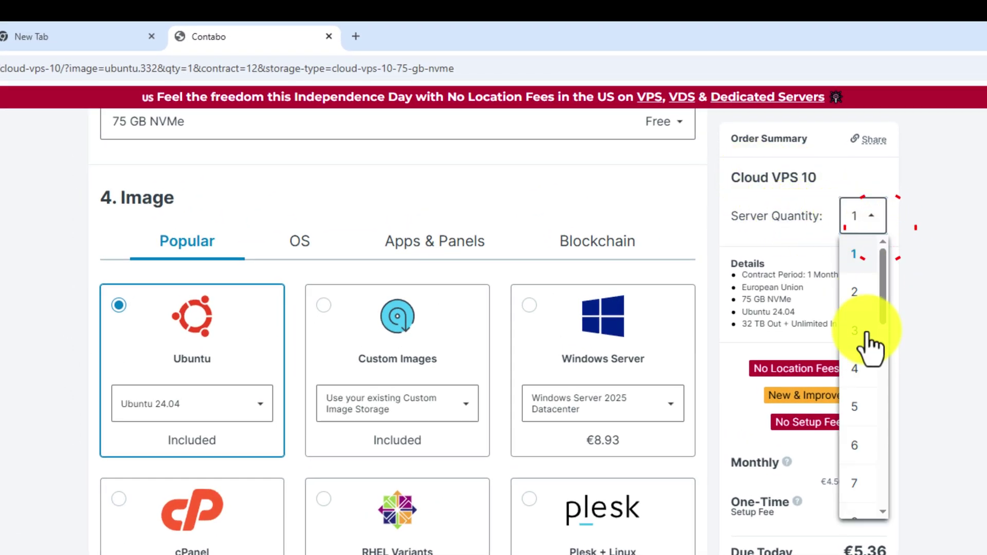
left_click(797, 232)
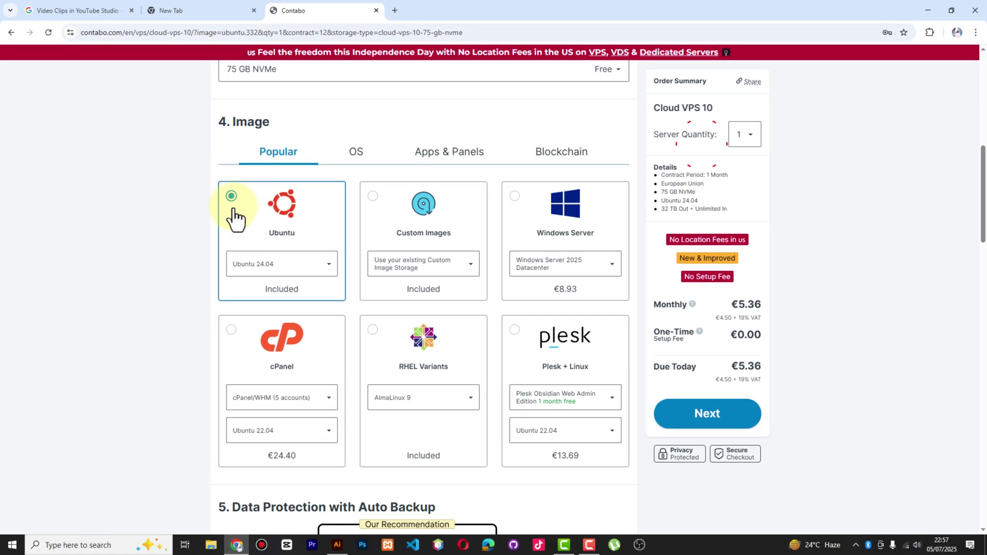
scroll(261, 223, "up", 8)
scroll(720, 245, "down", 3)
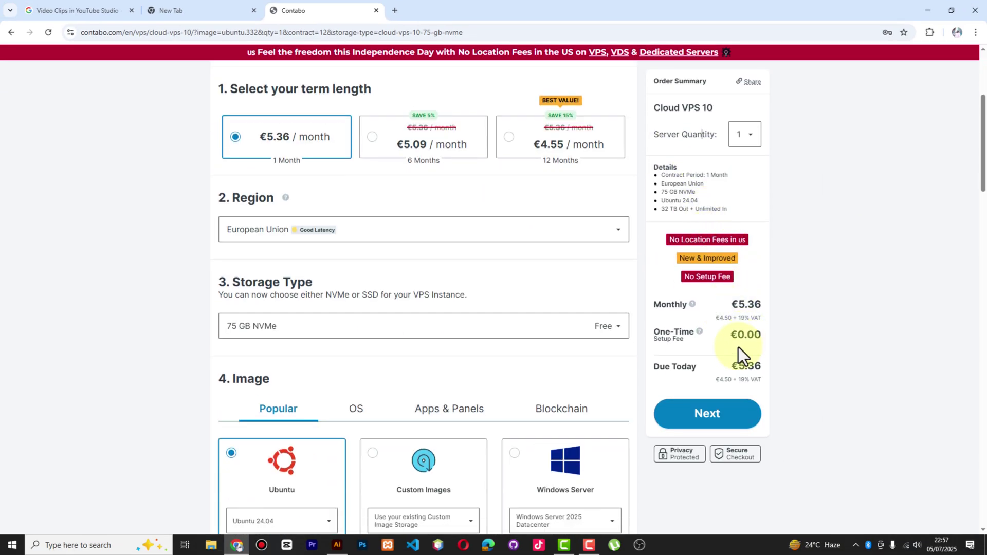
scroll(561, 353, "down", 6)
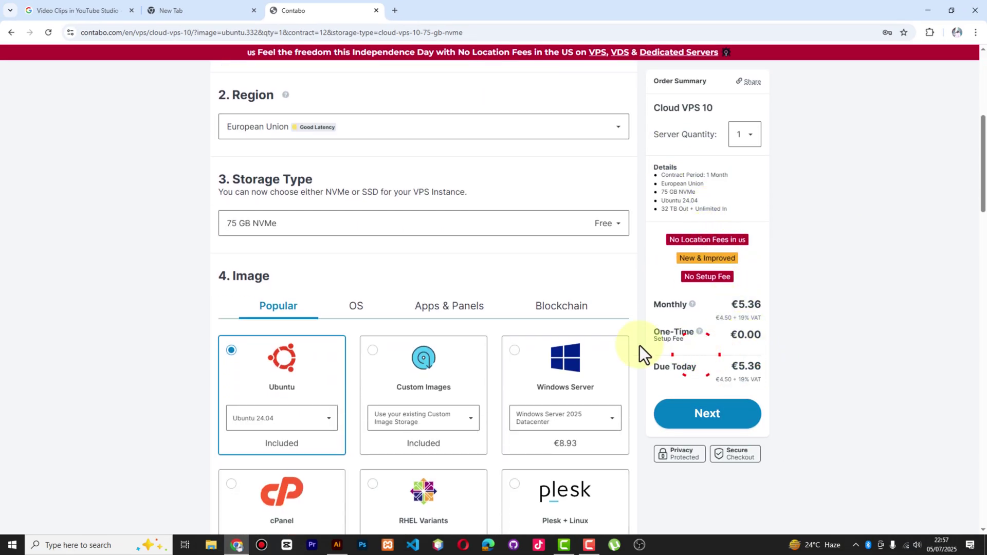
scroll(486, 372, "down", 5)
scroll(507, 353, "down", 5)
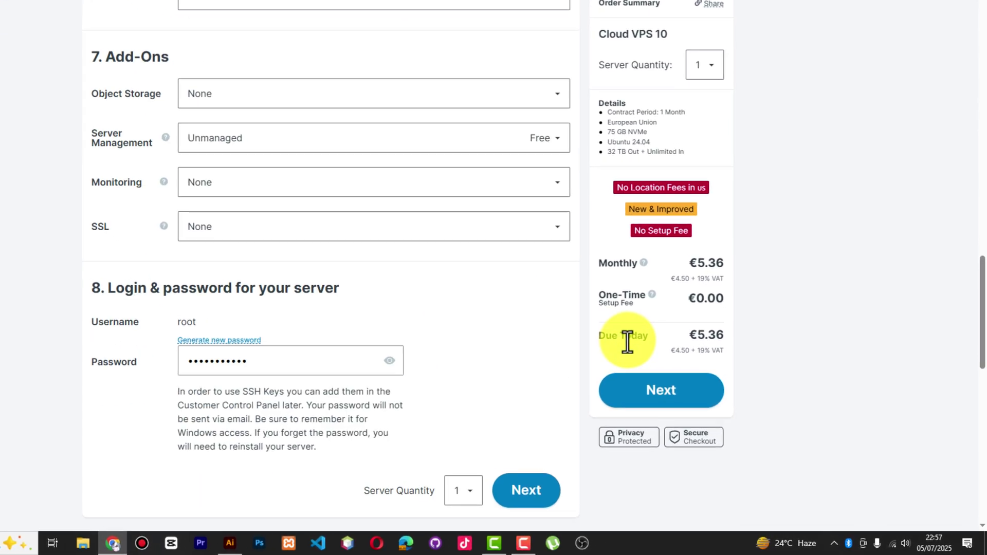
scroll(627, 342, "down", 3)
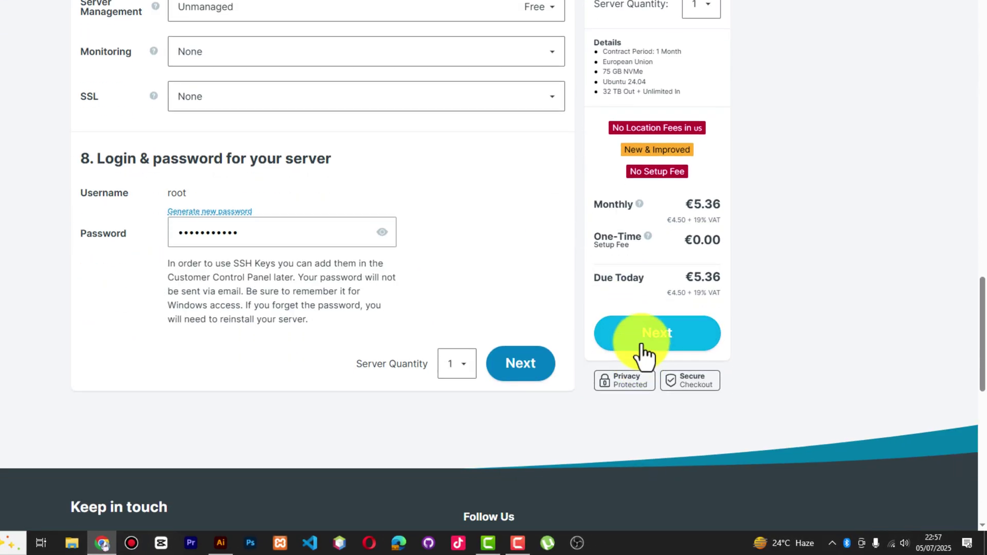
left_click(640, 344)
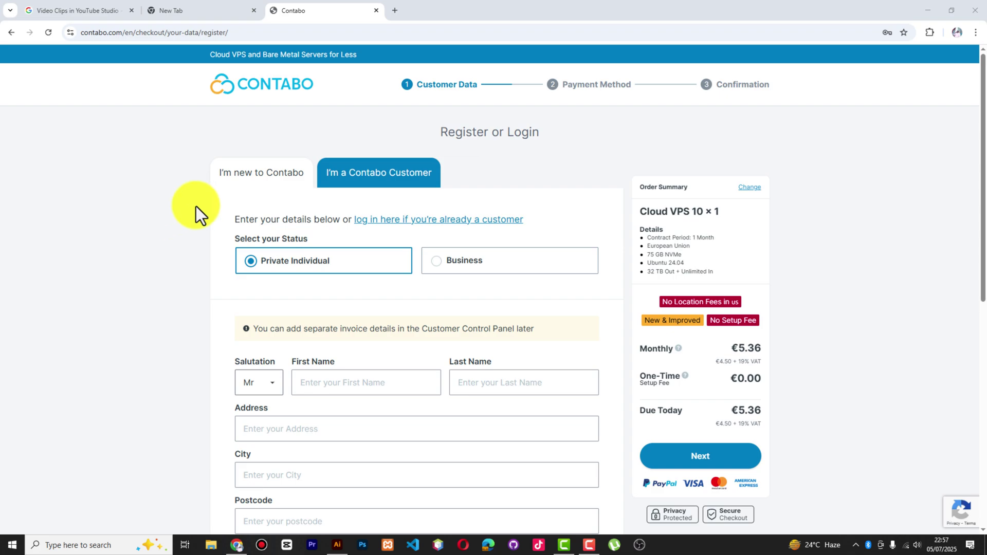
Register as a Private Individual and fill the contact details from saved autofill data
scroll(261, 186, "down", 2)
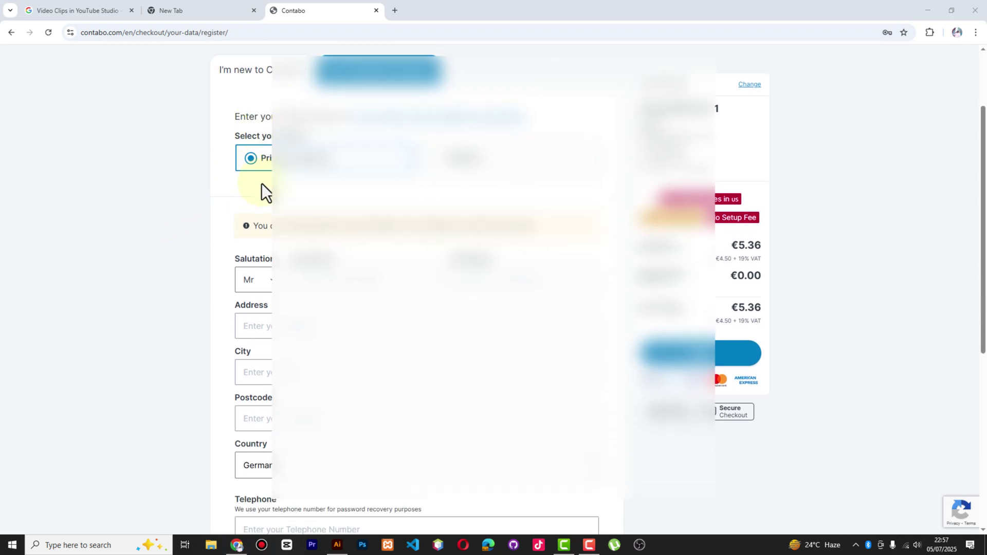
scroll(277, 191, "up", 2)
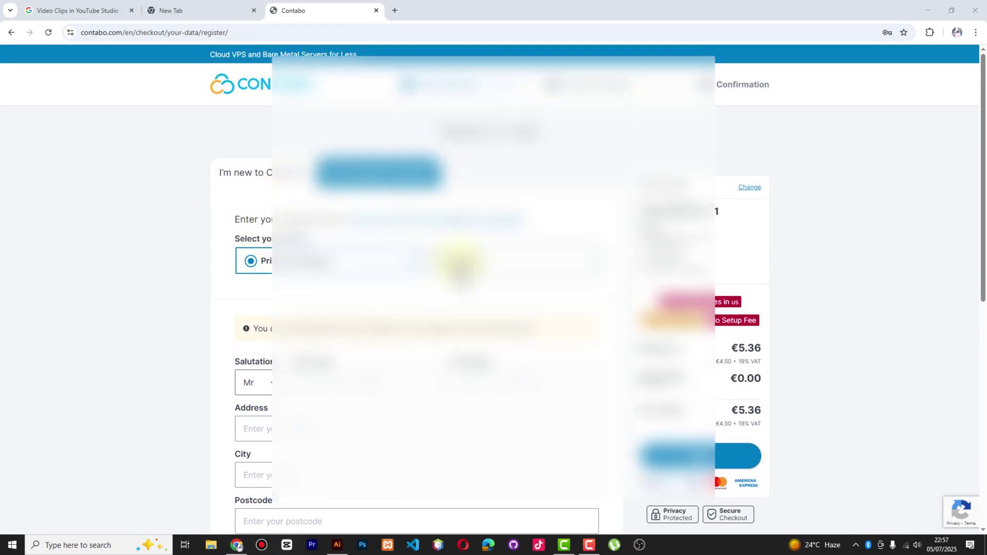
left_click(462, 263)
left_click(282, 263)
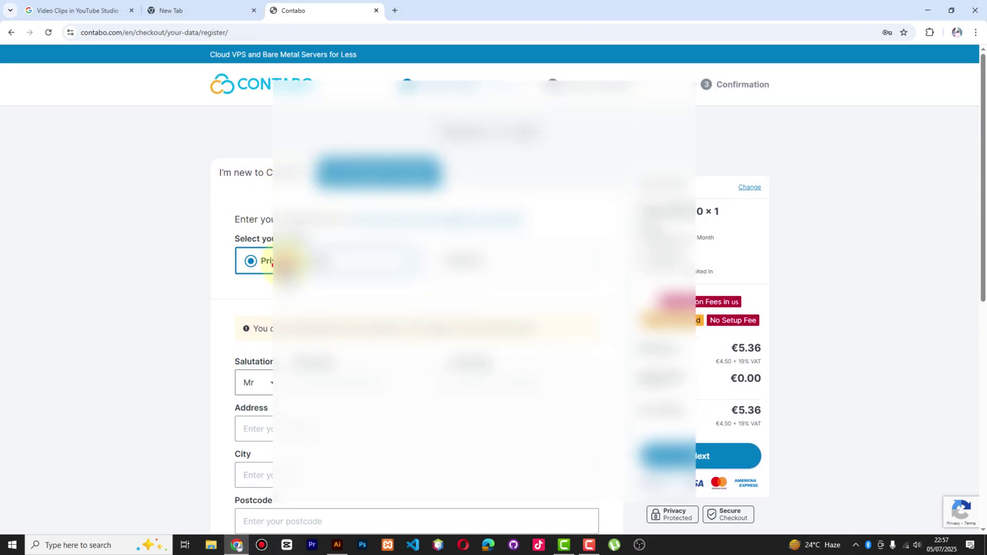
scroll(308, 257, "down", 2)
left_click(322, 281)
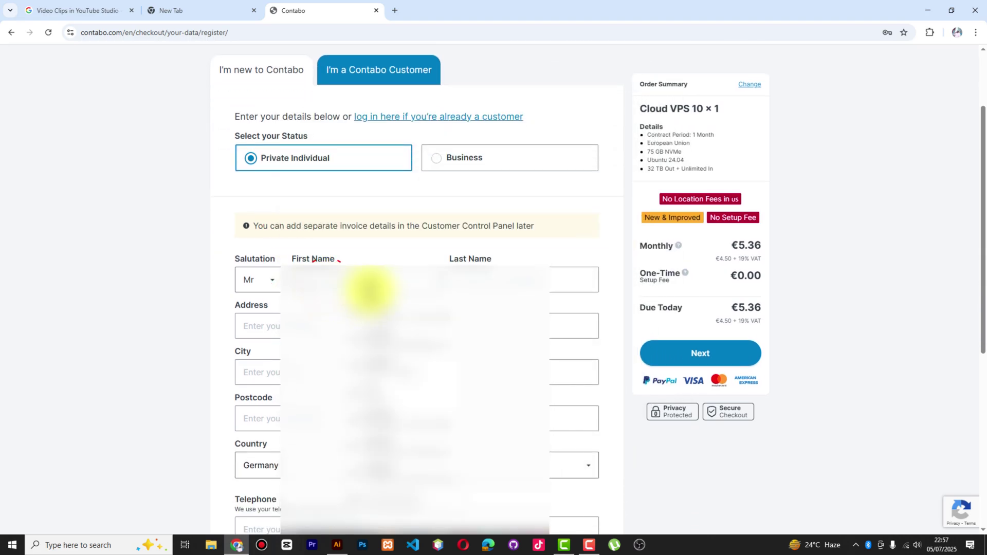
left_click(386, 308)
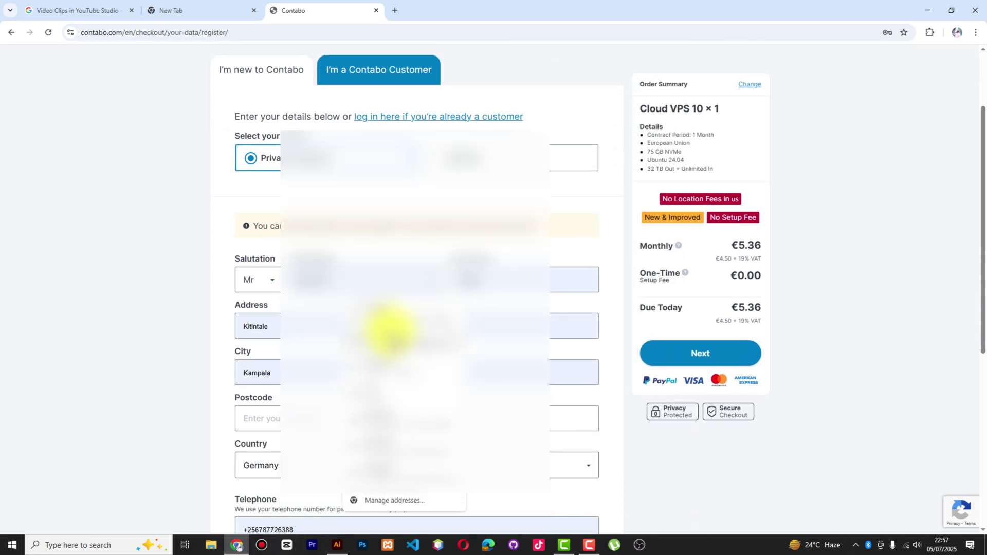
Enter the postcode for the billing address
scroll(390, 329, "down", 2)
scroll(381, 252, "down", 1)
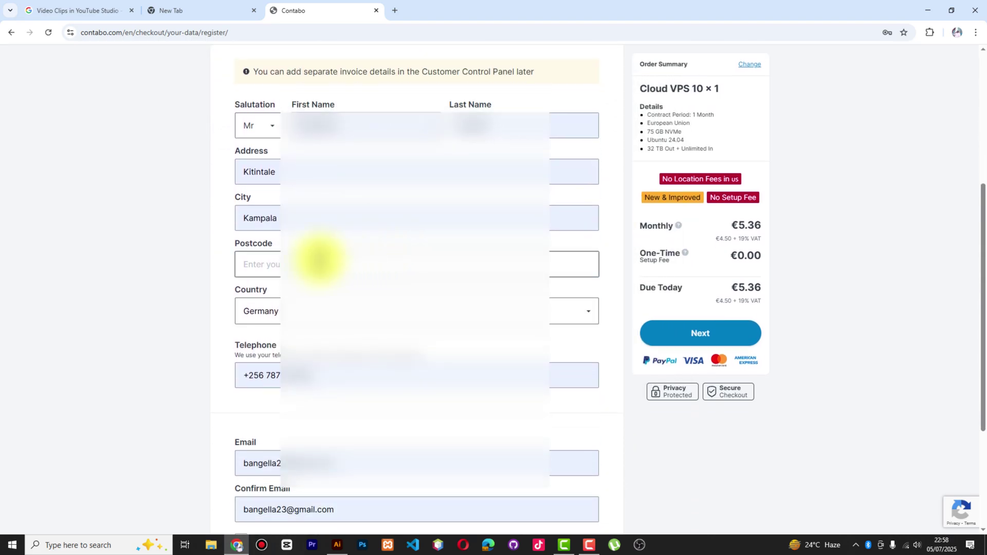
left_click(311, 262)
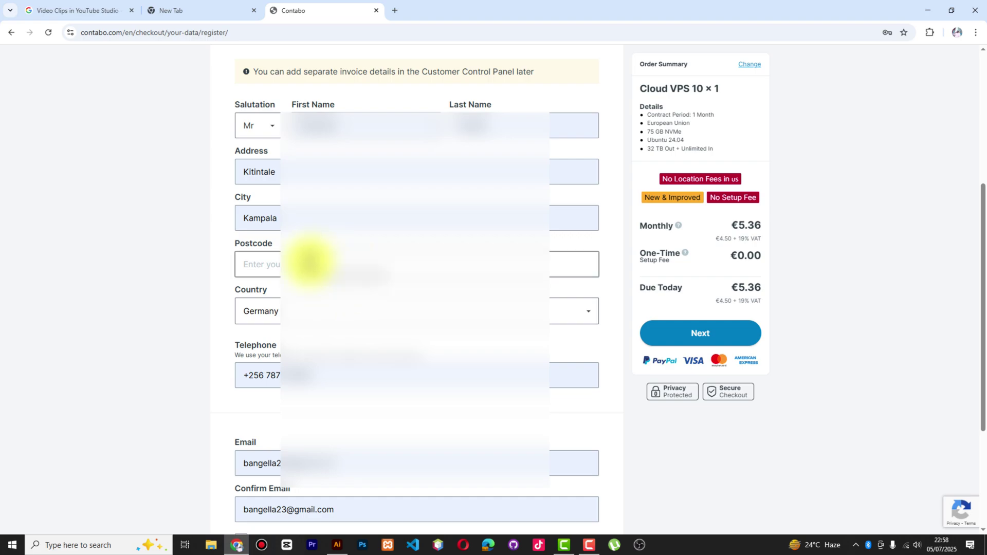
left_click(204, 272)
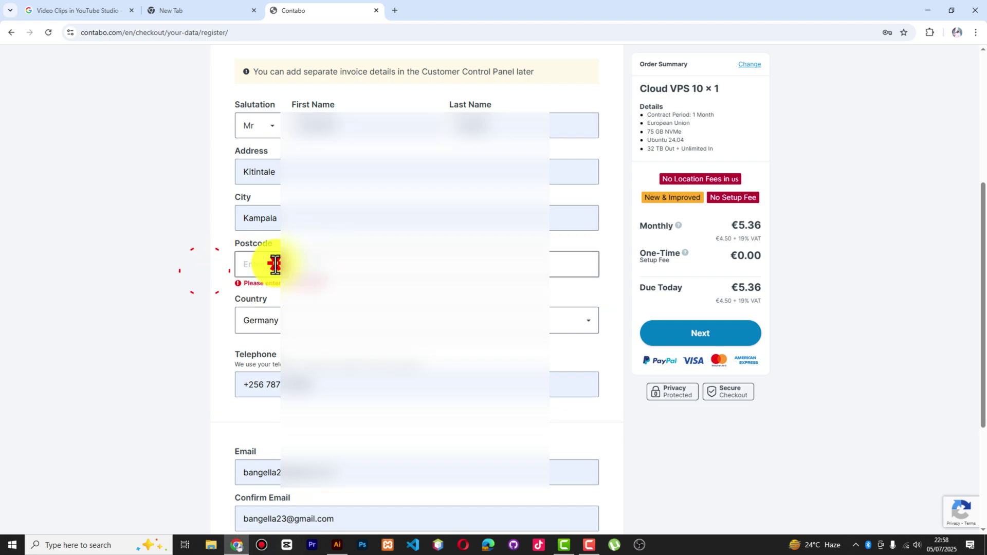
left_click(244, 263)
type("190636")
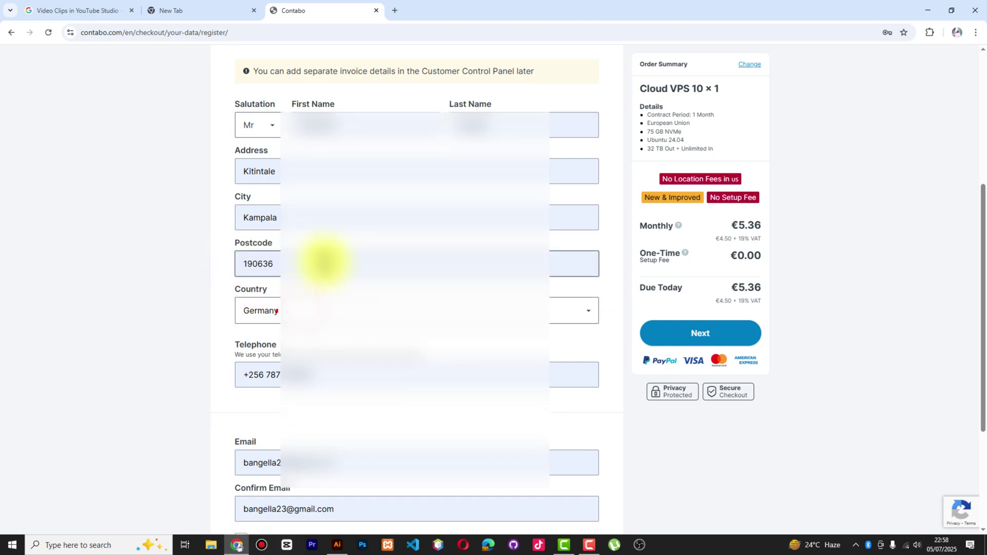
key("Tab")
Set the country to Uganda and opt into the Contabo newsletter
scroll(324, 260, "down", 2)
left_click(278, 214)
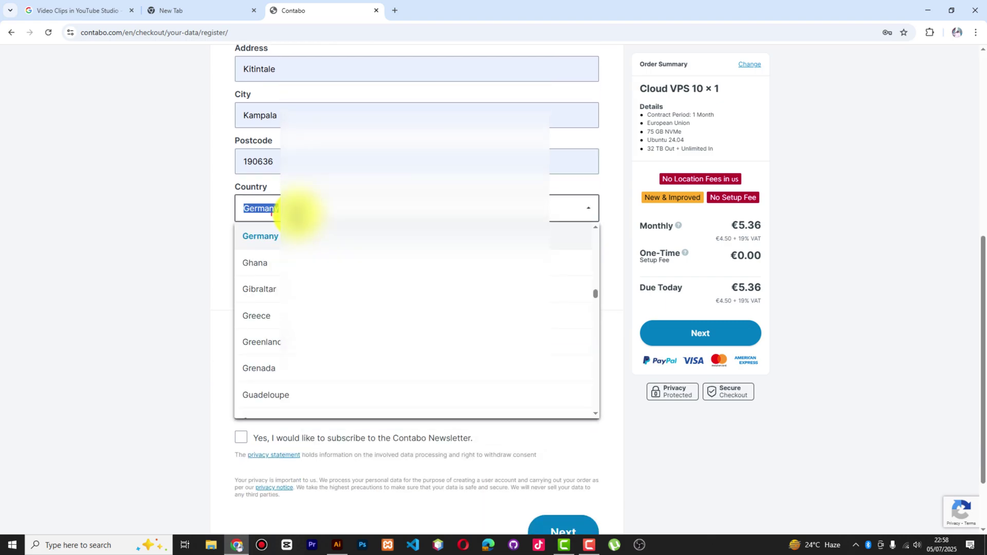
type("ug")
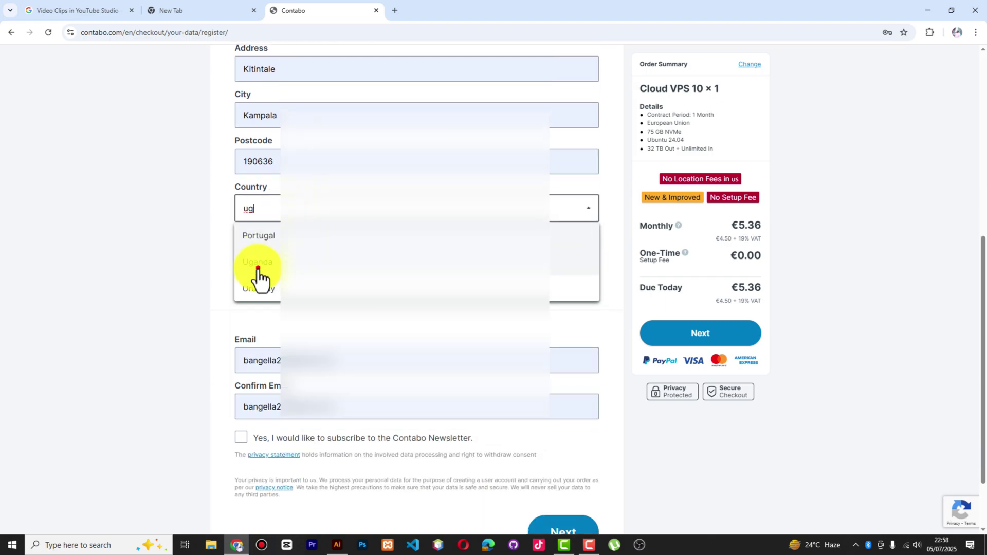
left_click(260, 263)
scroll(287, 242, "down", 2)
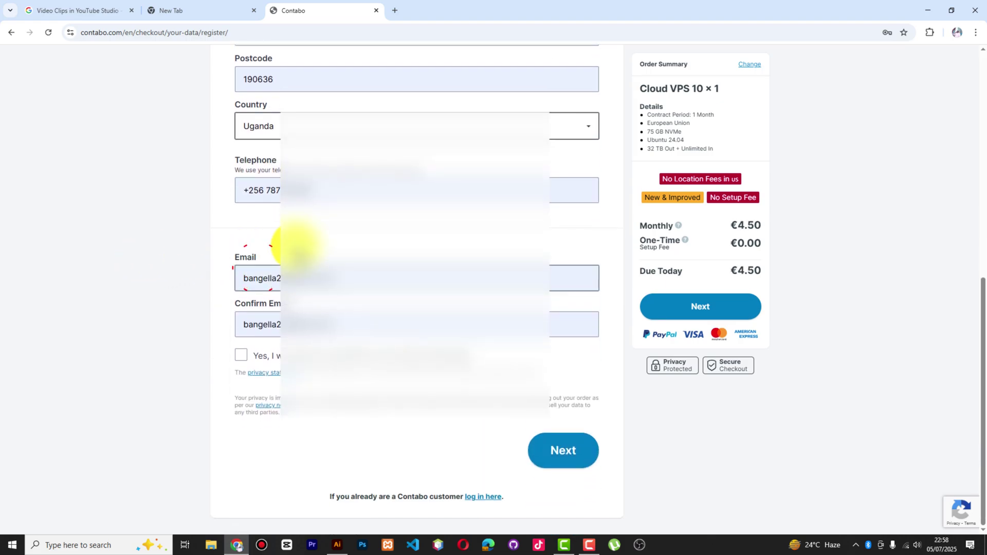
left_click(245, 356)
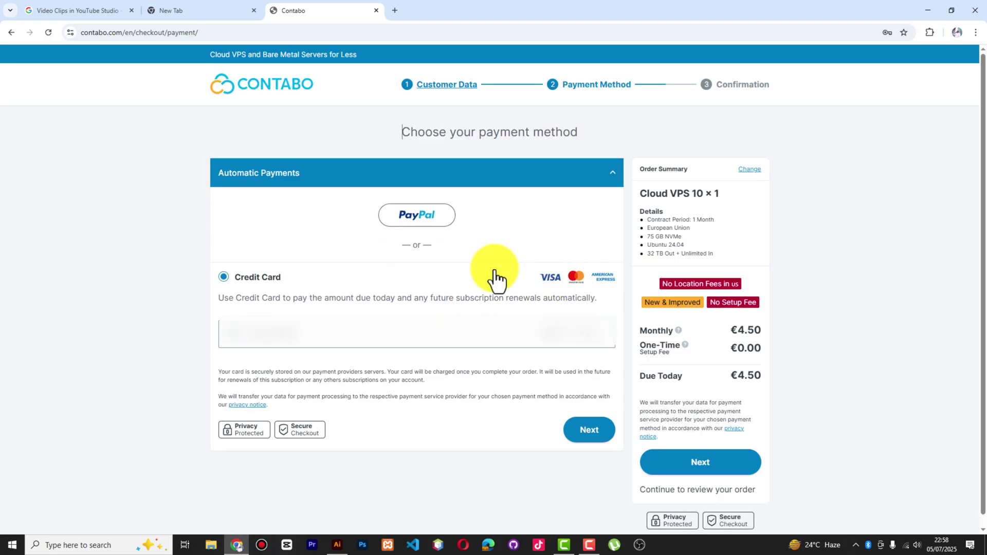
Pay with the saved Mastercard and confirm the one-time passcode
left_click(321, 329)
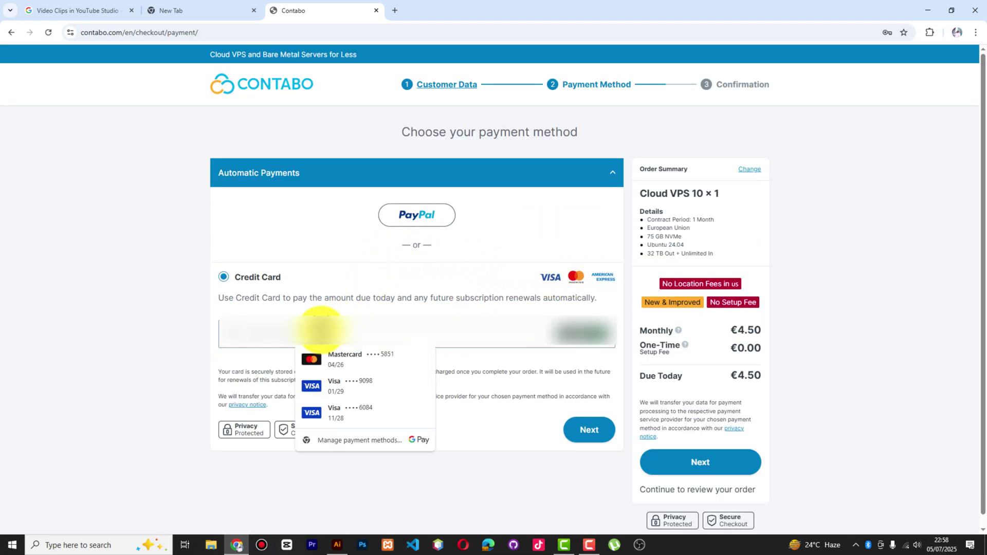
left_click(364, 364)
left_click(589, 430)
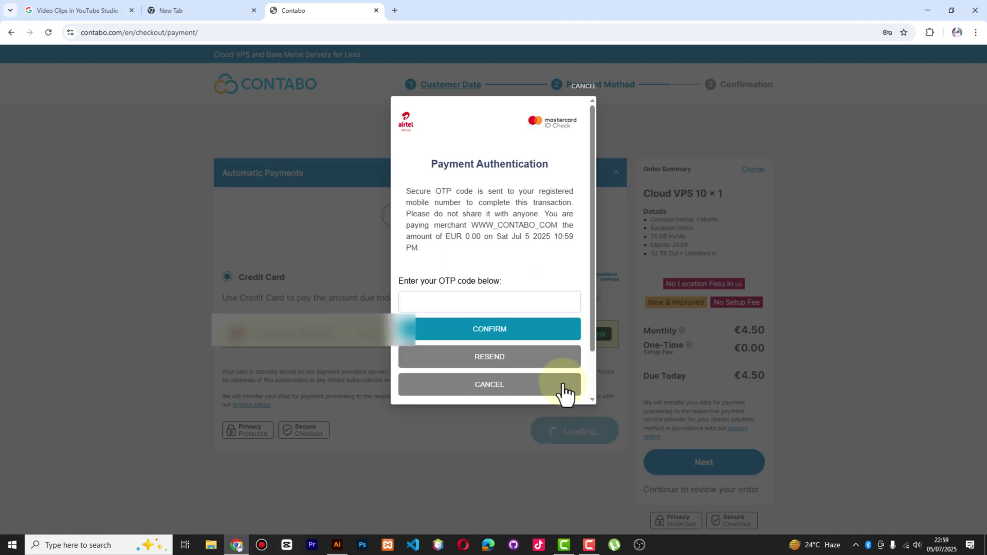
left_click(502, 334)
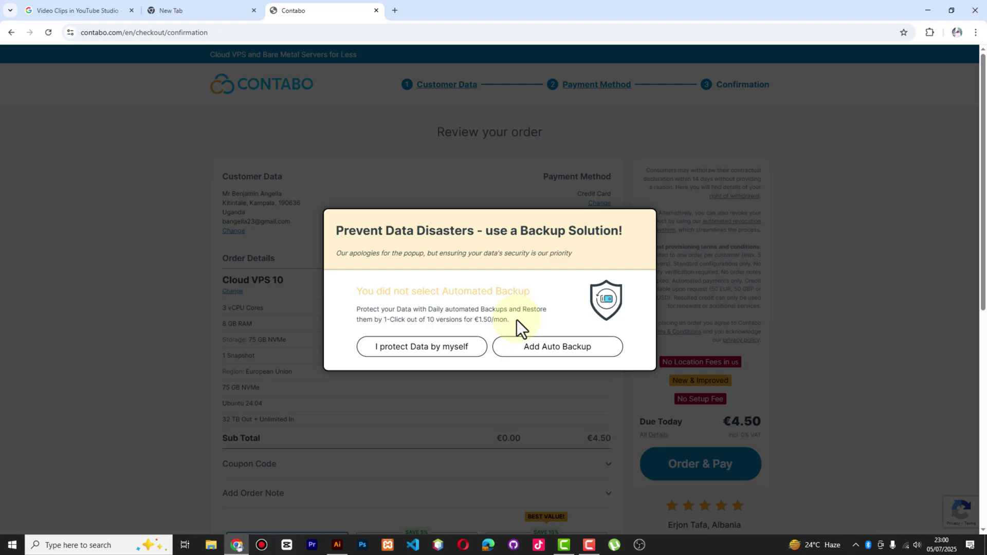
Choose 'I protect Data by myself', review the order, and Order & Pay €4.50
left_click(416, 348)
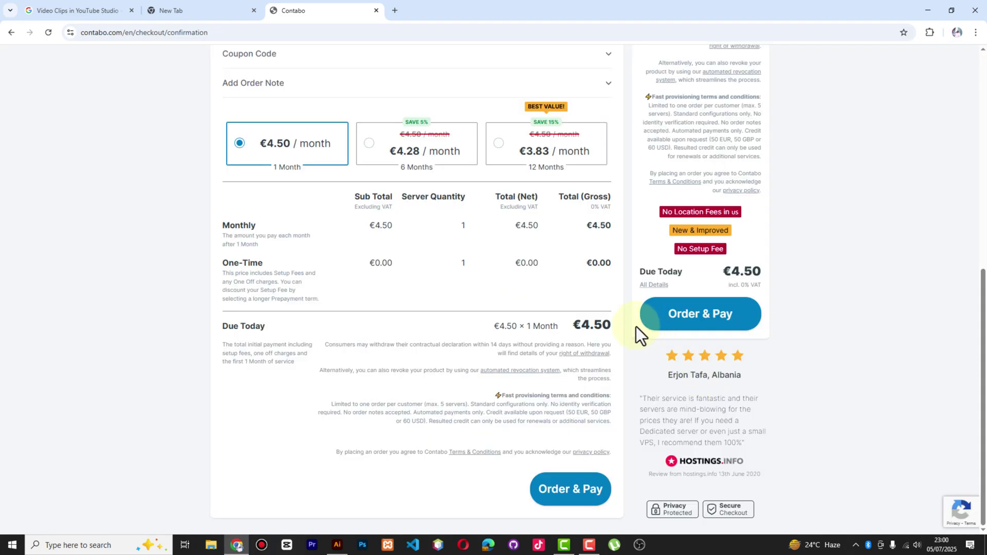
scroll(677, 363, "up", 5)
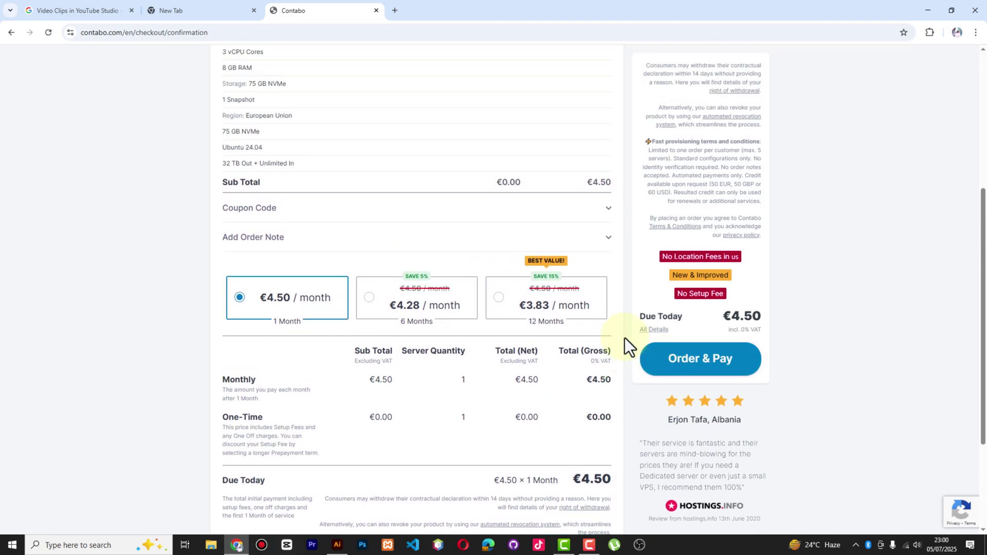
scroll(625, 339, "up", 2)
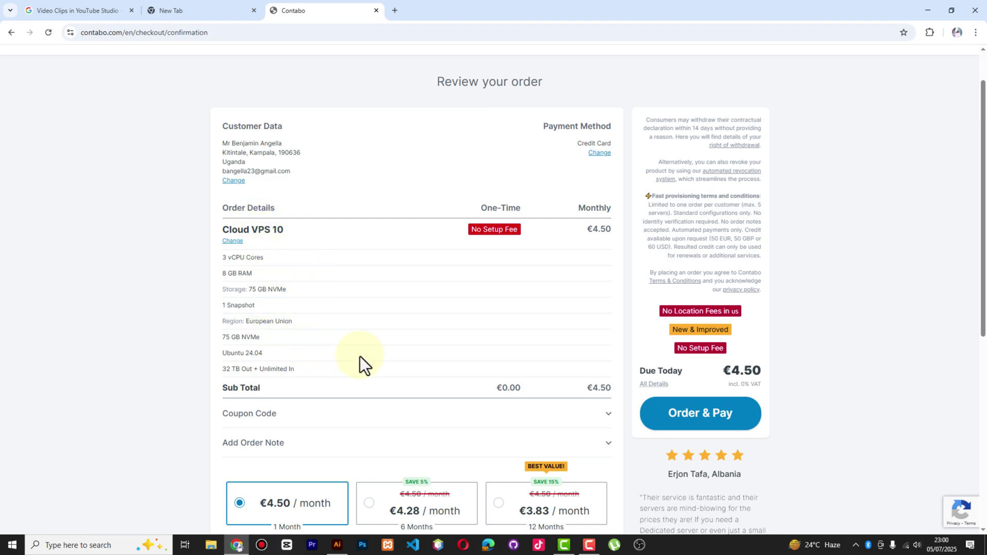
scroll(301, 359, "down", 6)
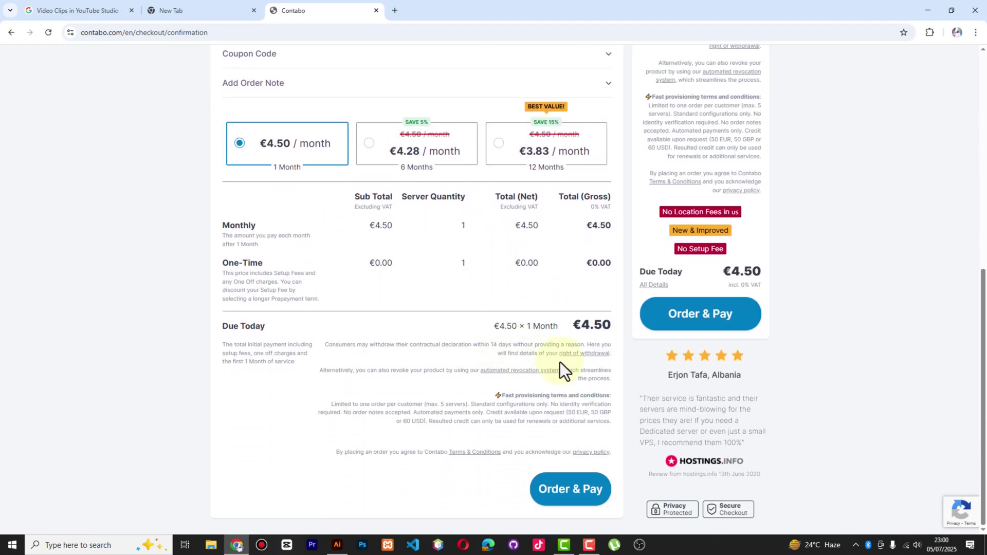
left_click(676, 311)
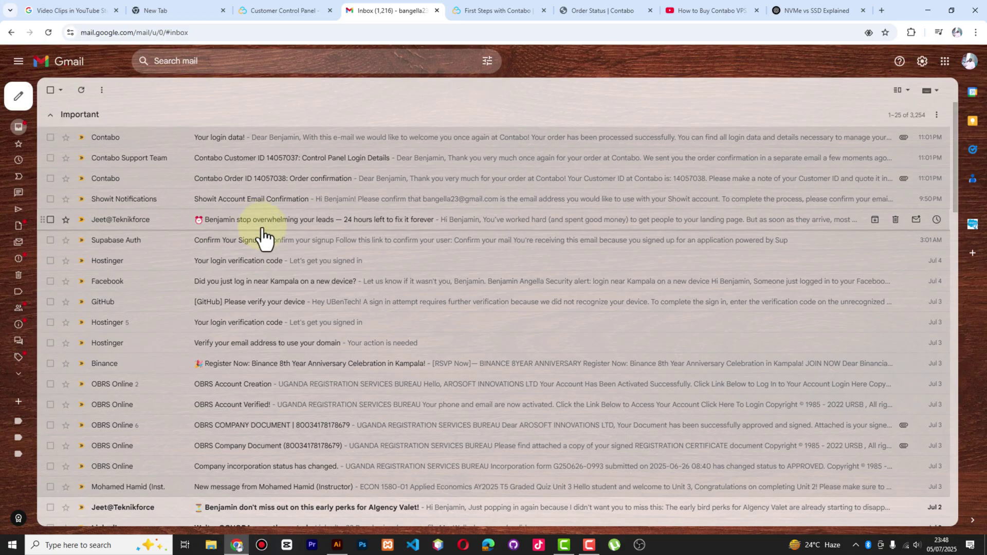
Read Contabo's order confirmation email and return to the inbox
left_click(308, 181)
scroll(329, 319, "down", 3)
scroll(428, 332, "up", 1)
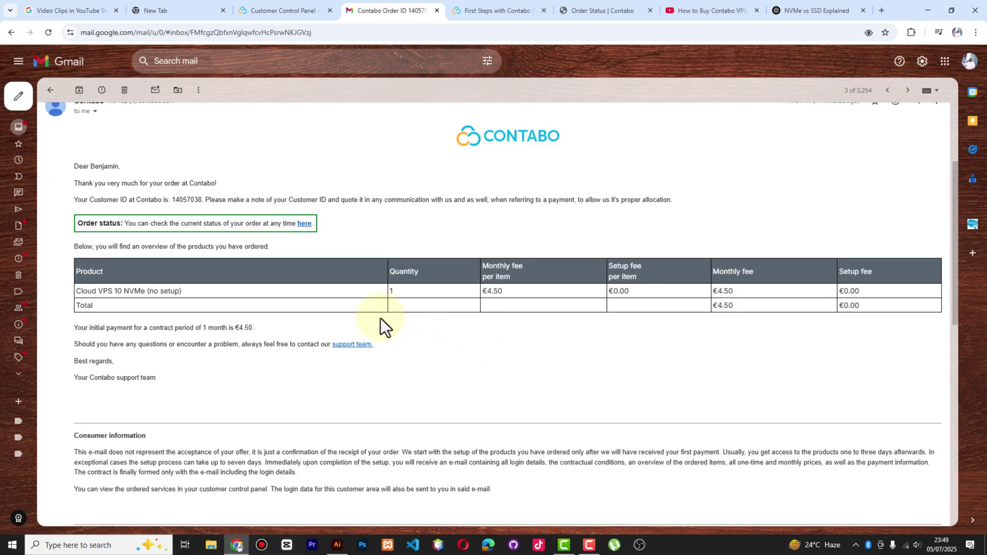
scroll(381, 319, "up", 2)
scroll(304, 314, "up", 3)
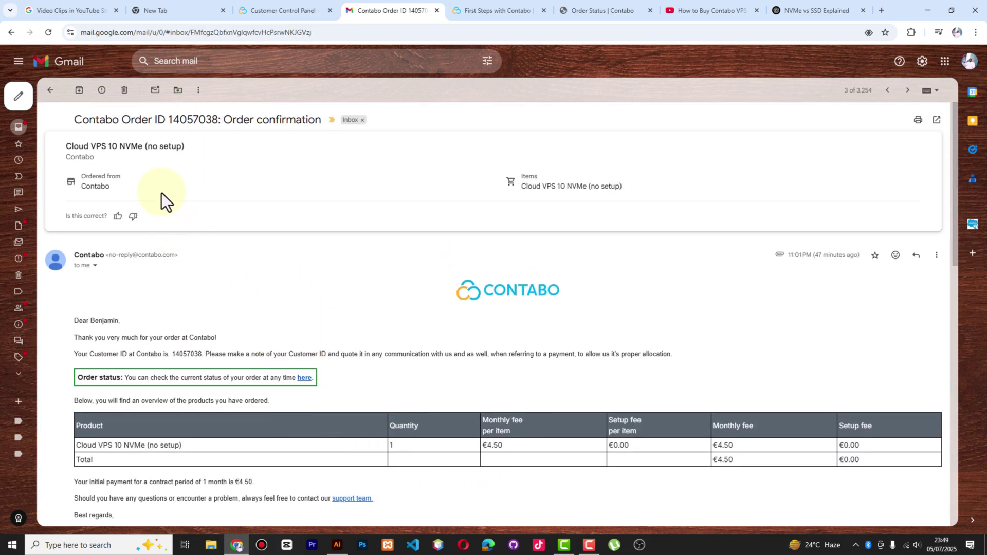
left_click(50, 90)
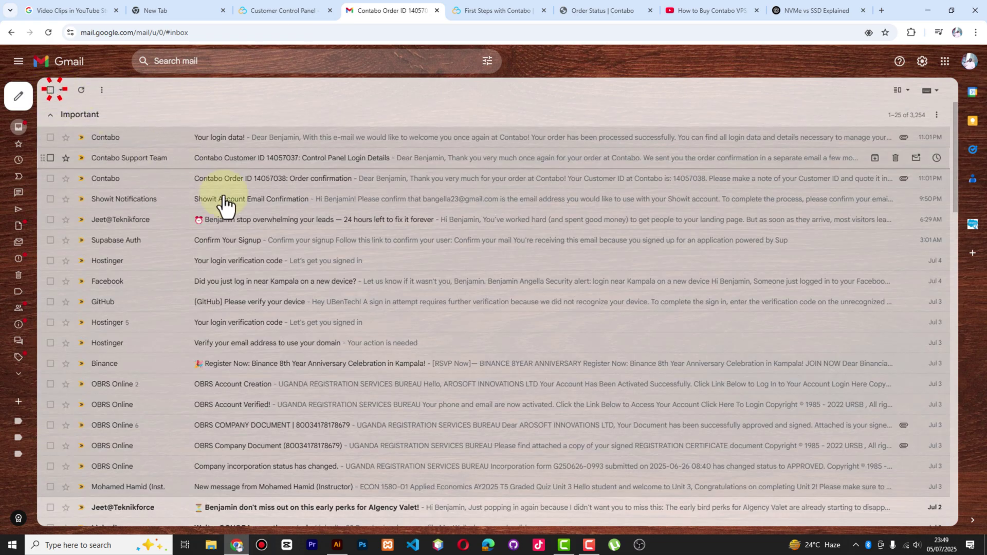
Read Contabo's Control Panel Login Details email
left_click(291, 165)
scroll(282, 278, "down", 2)
scroll(124, 193, "up", 2)
scroll(125, 253, "down", 2)
left_click_drag(88, 341, 51, 326)
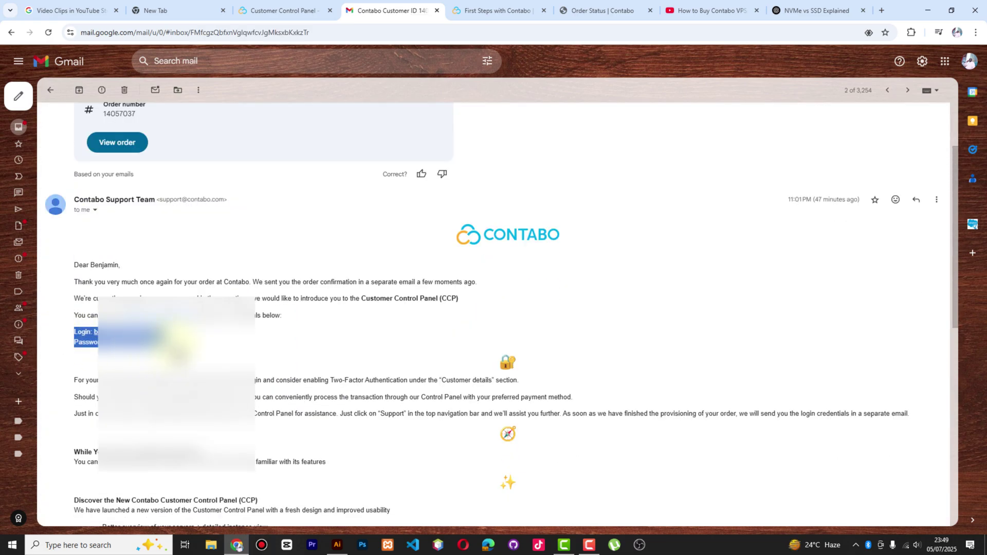
left_click(180, 342)
scroll(270, 264, "down", 7)
scroll(188, 199, "up", 9)
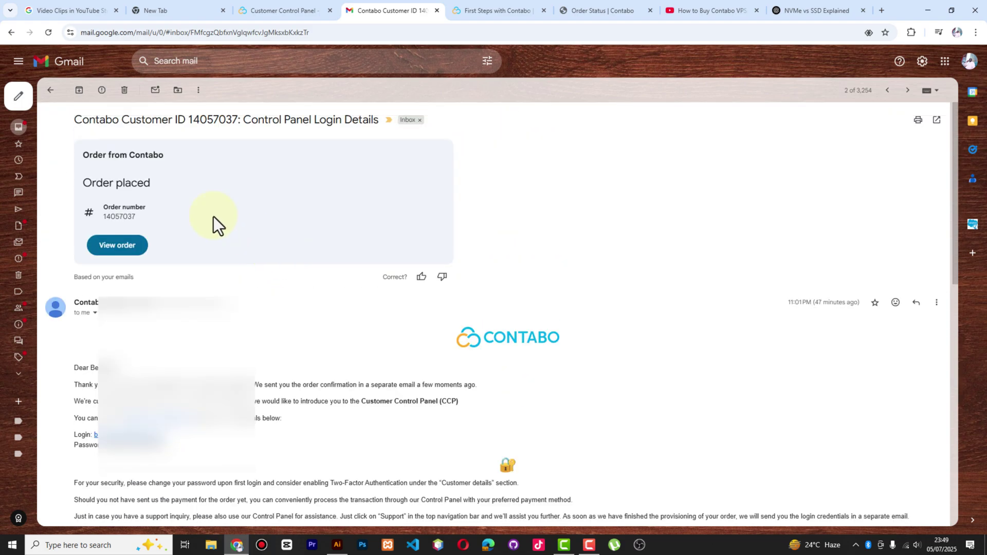
Scroll through the 'Your login data!' email's Cloud VPS 10 NVMe details, then open a new tab
left_click(50, 91)
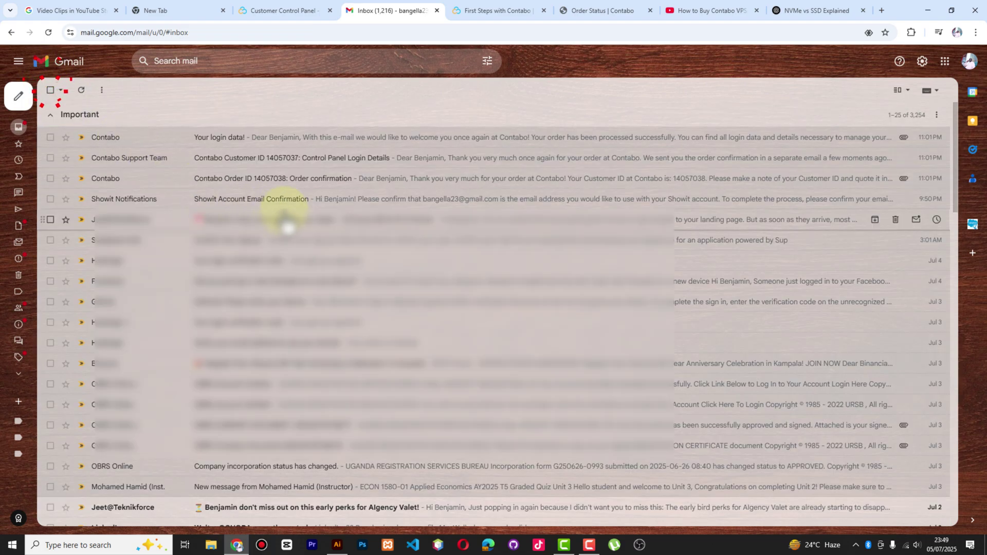
left_click(295, 146)
scroll(329, 298, "down", 1)
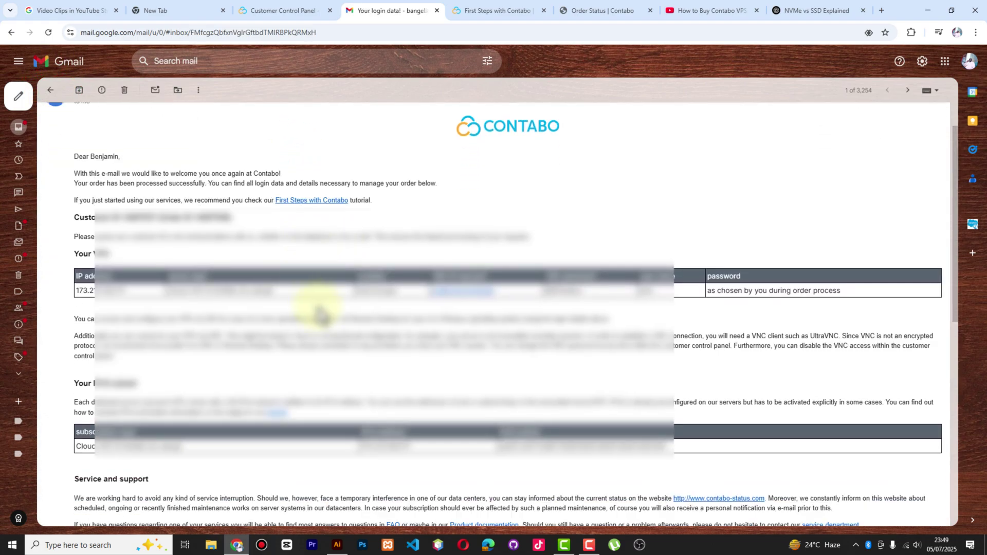
scroll(324, 314, "down", 1)
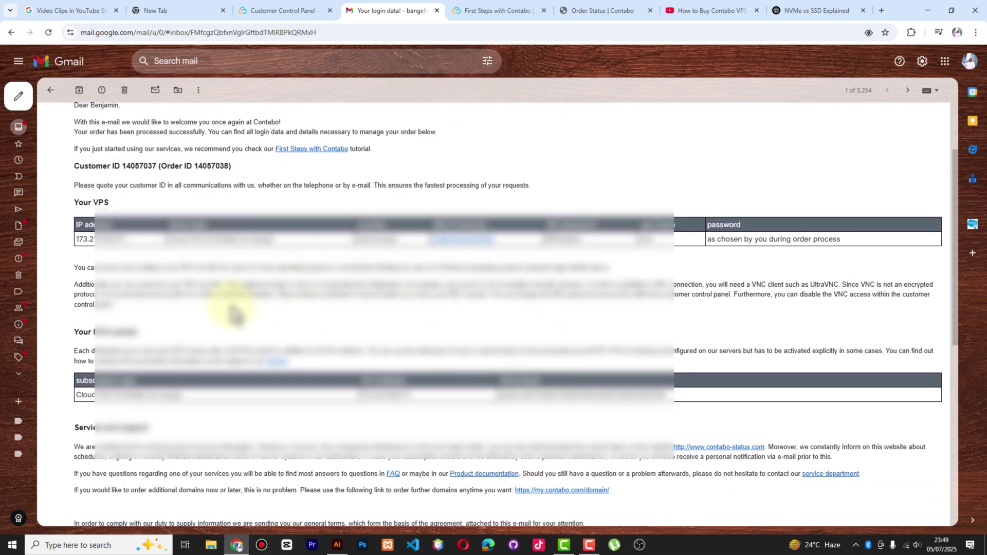
scroll(561, 327, "down", 3)
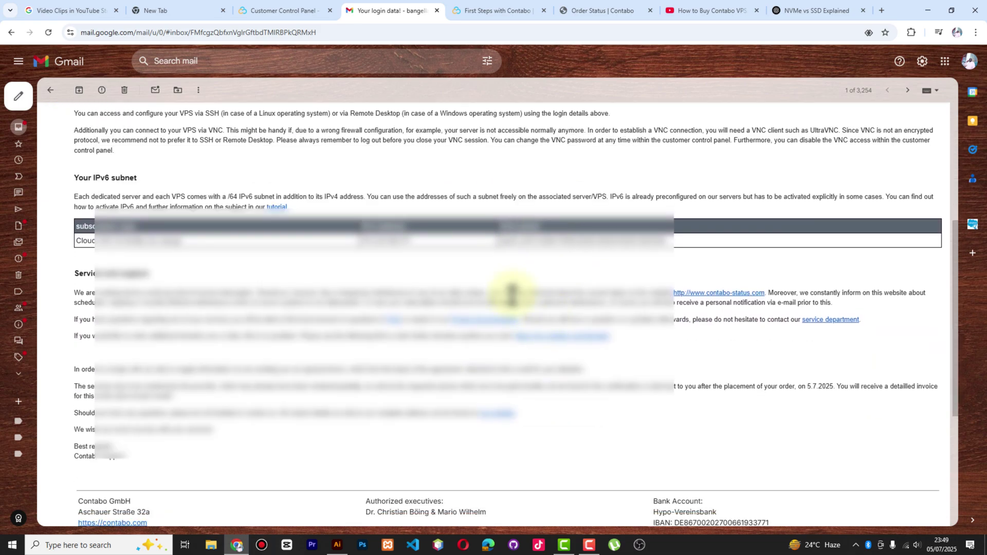
scroll(511, 294, "up", 3)
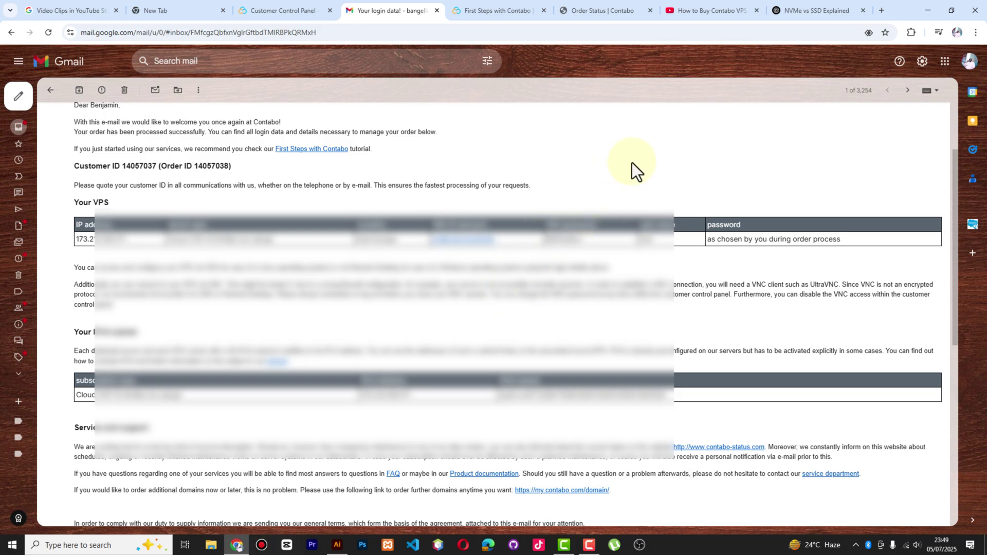
scroll(636, 157, "down", 3)
scroll(636, 154, "up", 5)
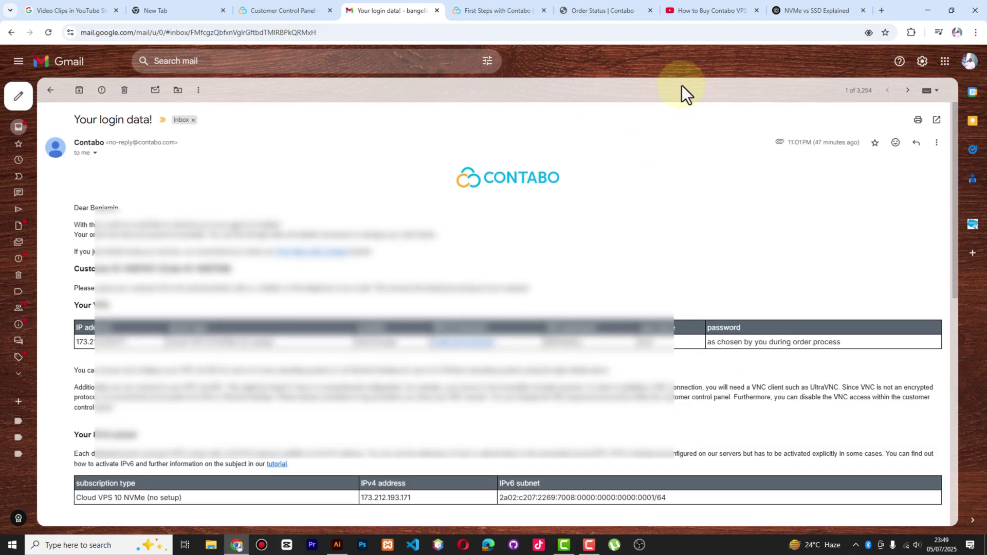
left_click(881, 11)
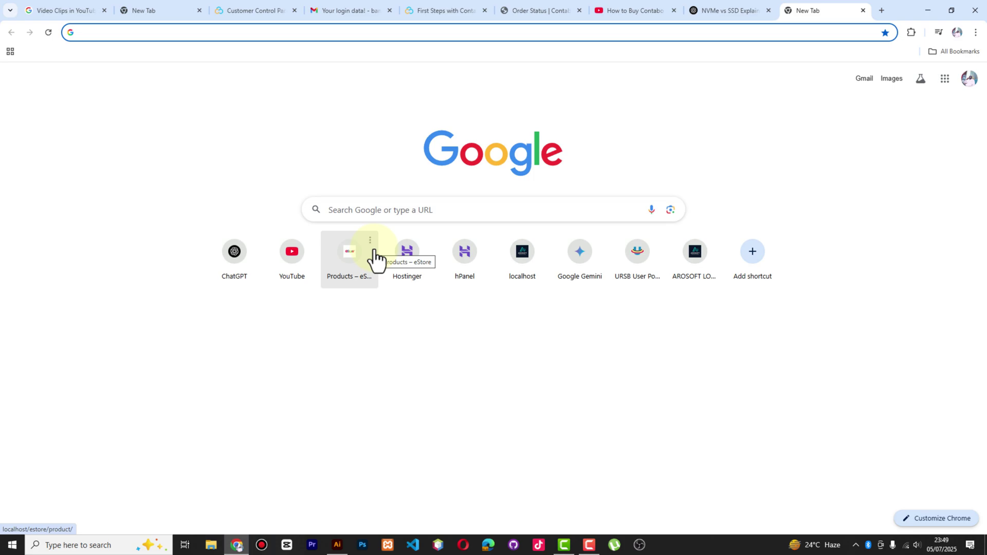
Search Google for 'putty' and open the official putty.org site
type("putty")
key("Return")
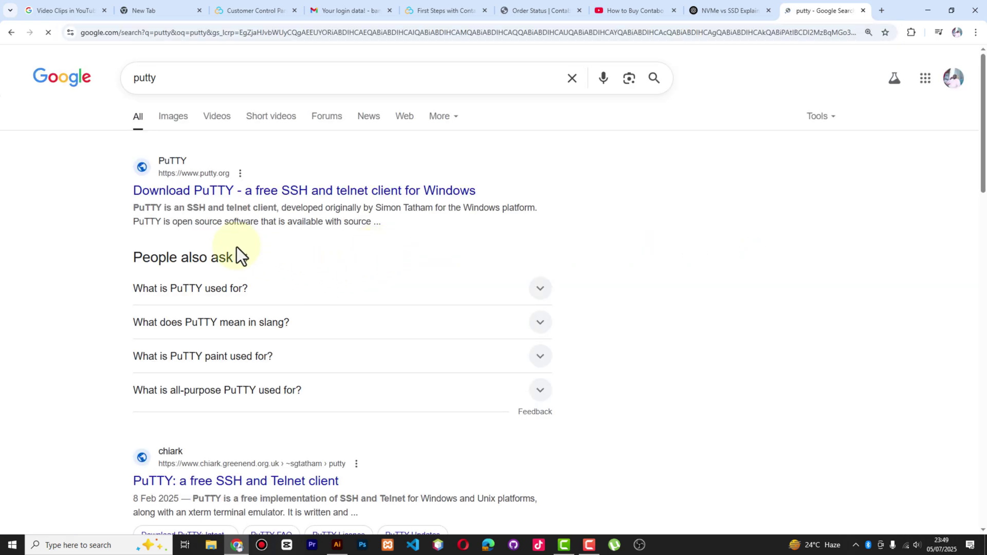
left_click(188, 190)
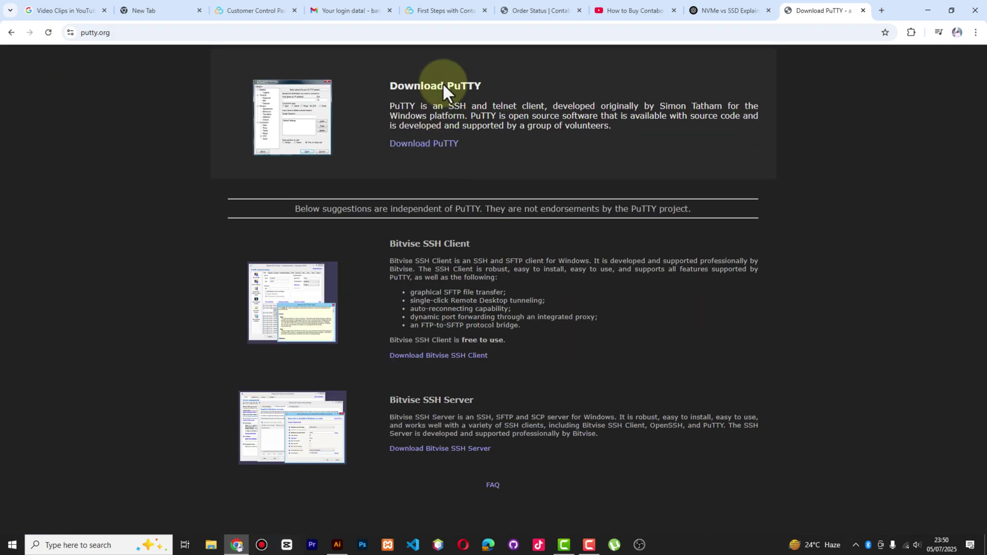
Download putty-64bit-0.83-installer.msi, the 64-bit x86 MSI, from the PuTTY download page
left_click(419, 143)
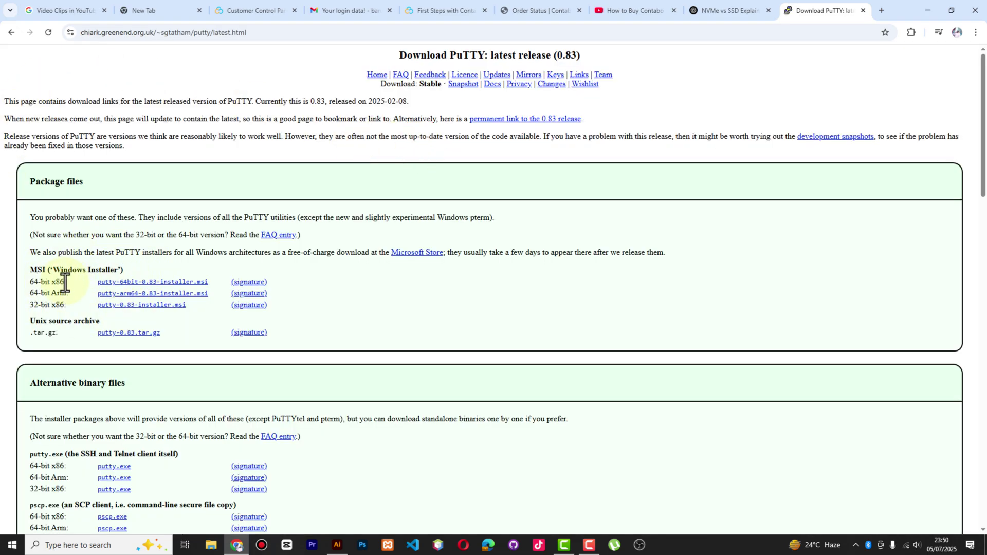
left_click(66, 278)
left_click(56, 294)
left_click(125, 283)
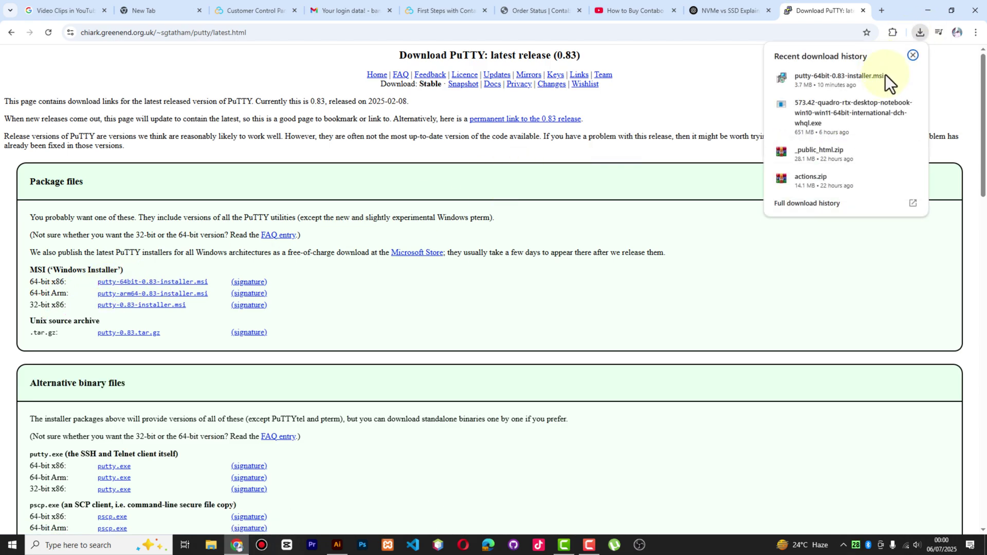
Install PuTTY 0.83 from the downloaded MSI in Downloads using default setup options
left_click(891, 77)
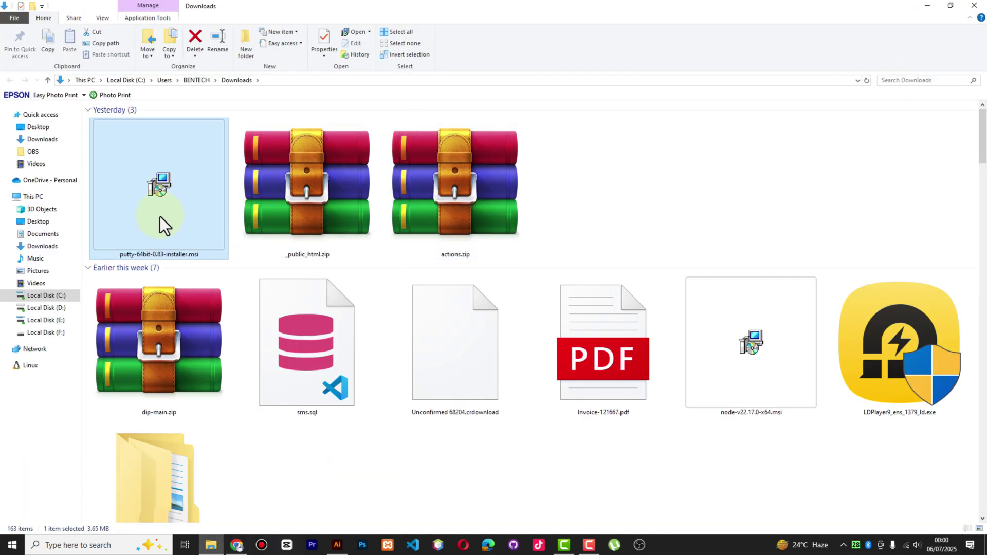
double_click(163, 202)
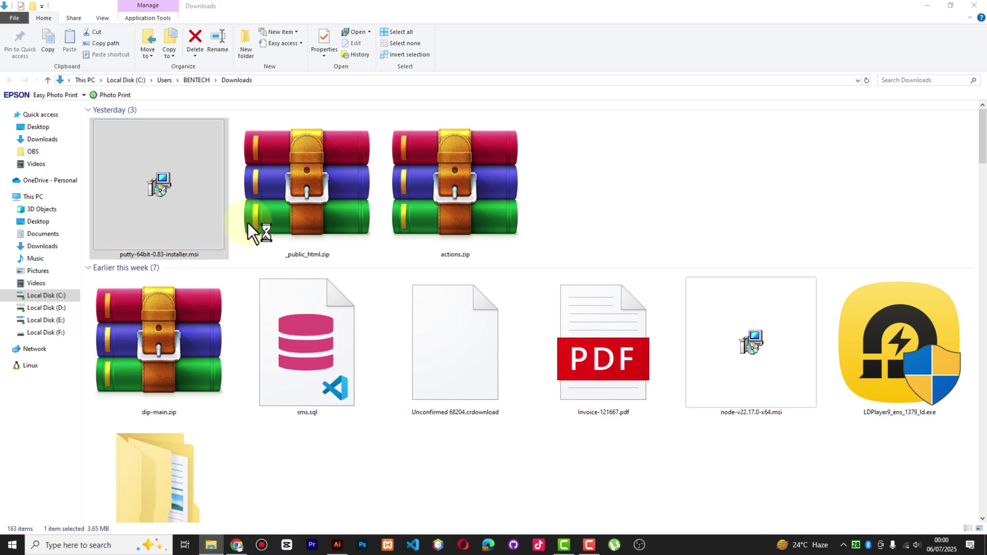
left_click(546, 353)
left_click(547, 352)
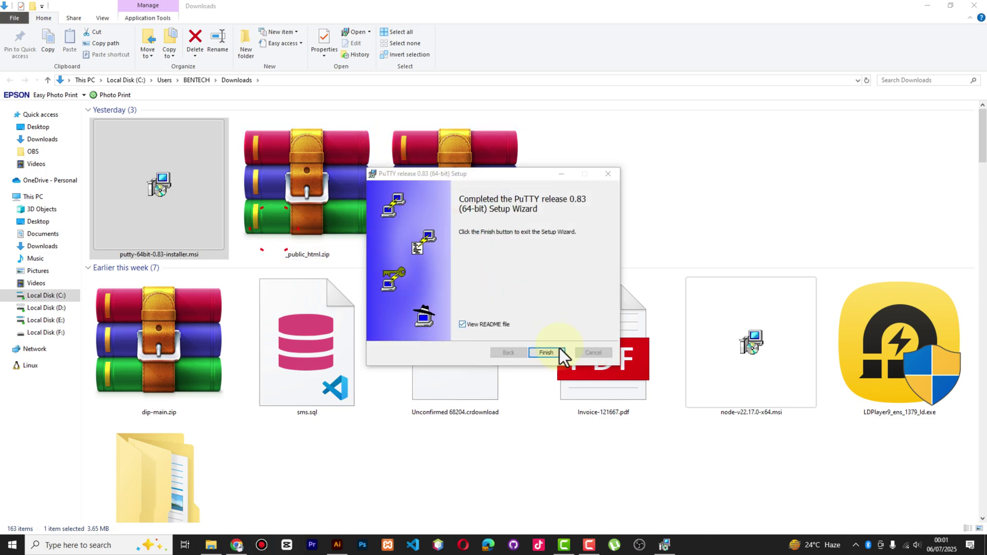
left_click(547, 353)
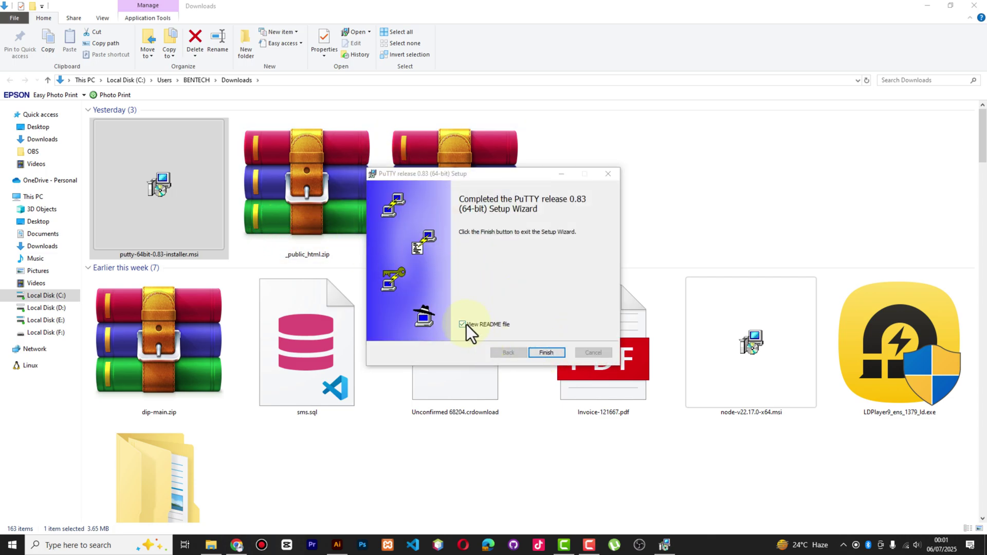
left_click(546, 353)
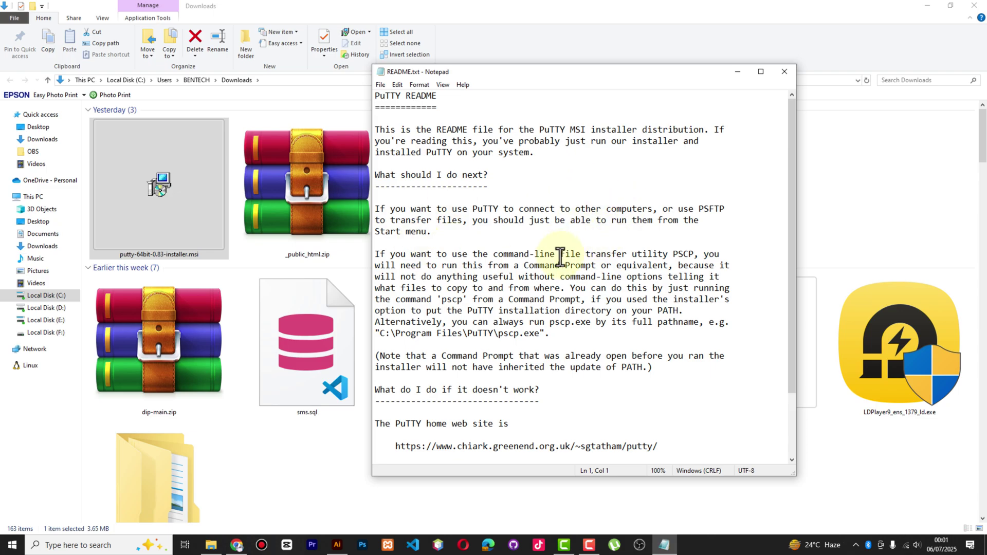
scroll(562, 259, "down", 2)
scroll(565, 254, "up", 1)
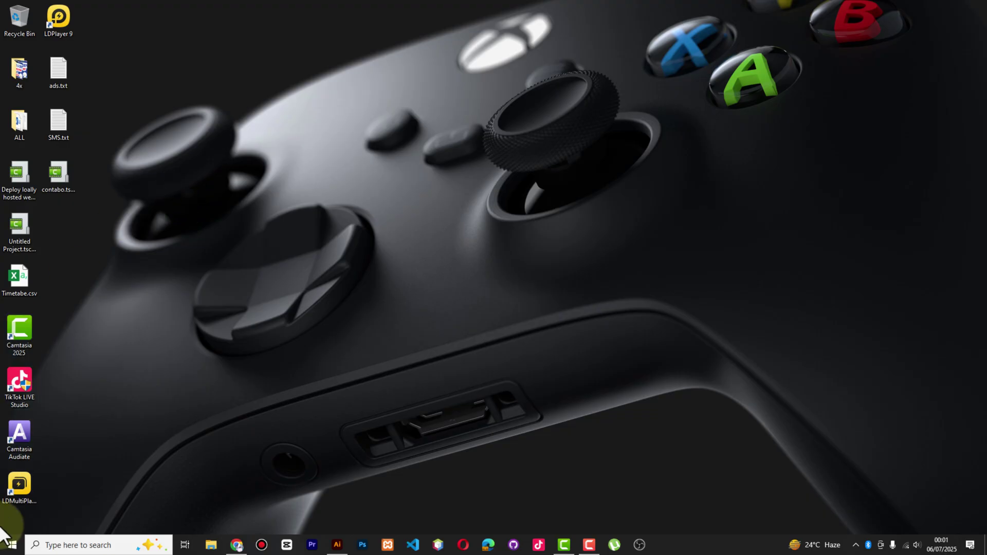
Launch PuTTY from the Start menu search
left_click(12, 545)
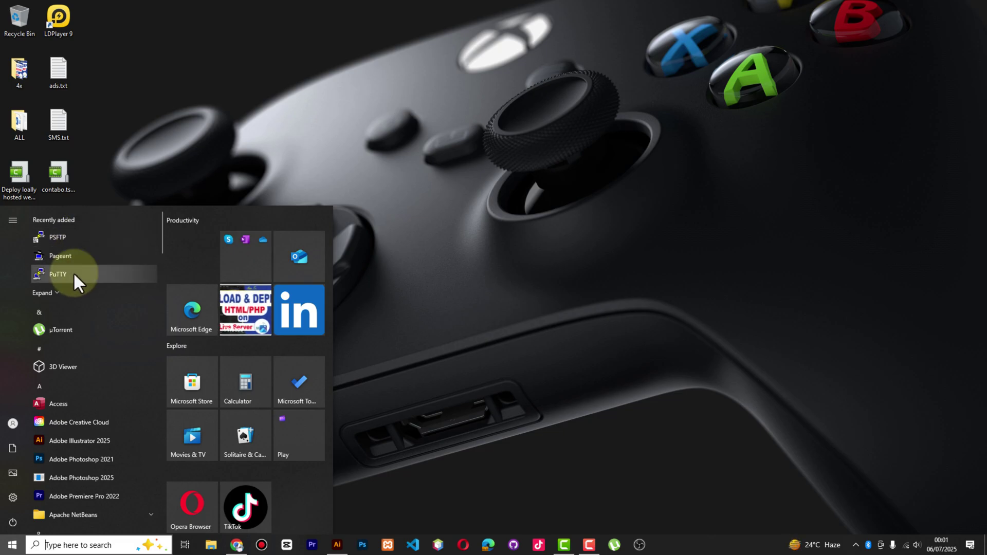
type("puttu")
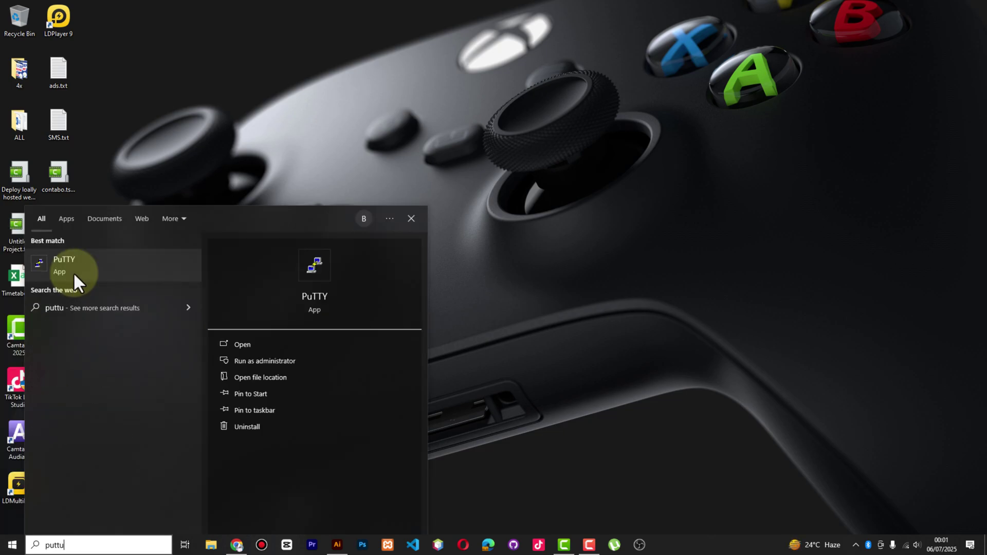
left_click(105, 263)
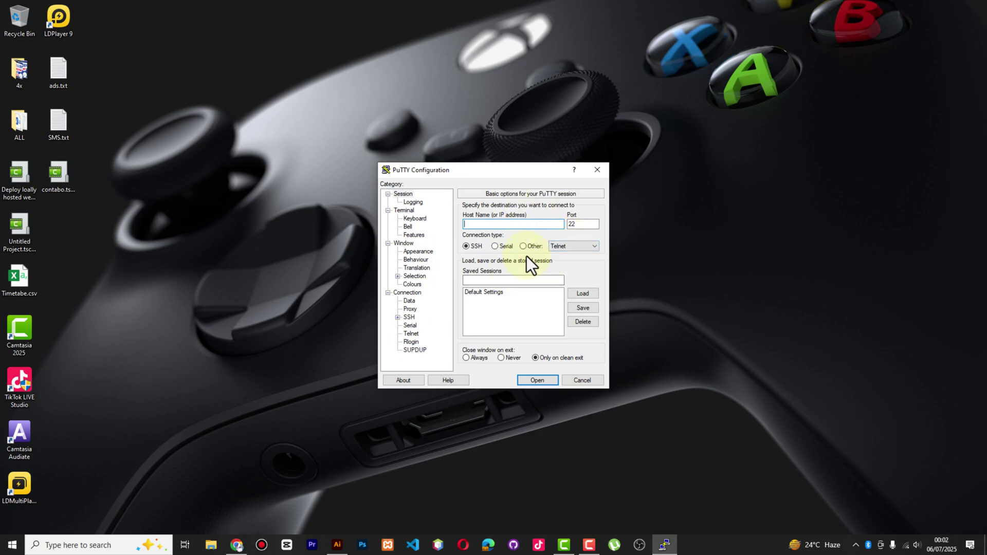
Copy the server IPv4 address 173.212.193.171 from the Contabo login data email
left_click(237, 544)
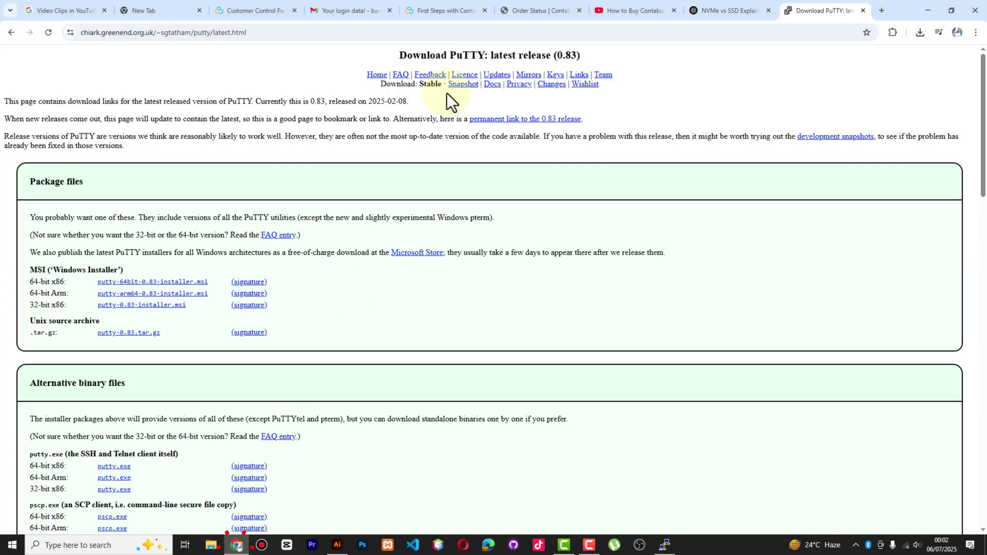
left_click(346, 12)
scroll(433, 234, "down", 2)
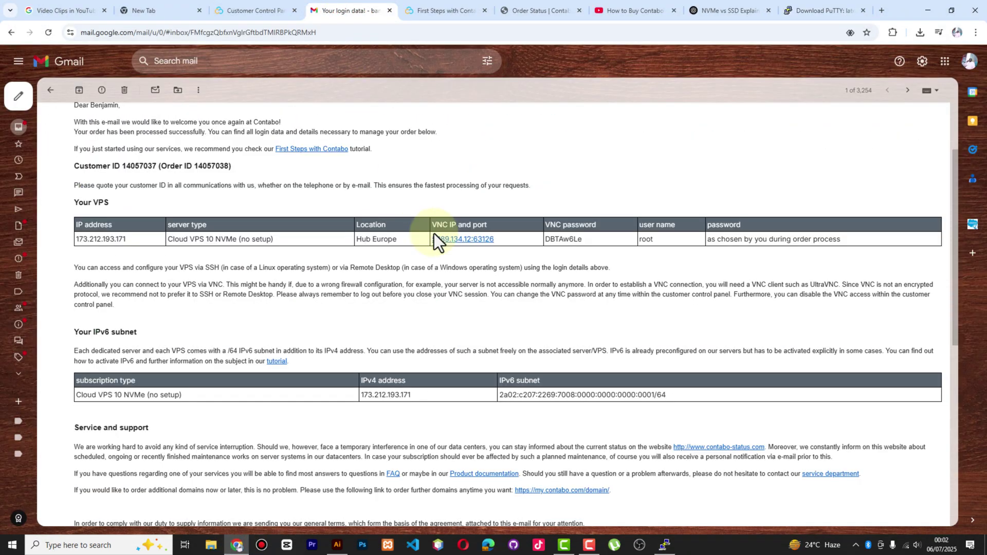
scroll(434, 233, "down", 3)
double_click(394, 241)
right_click(391, 241)
left_click(416, 256)
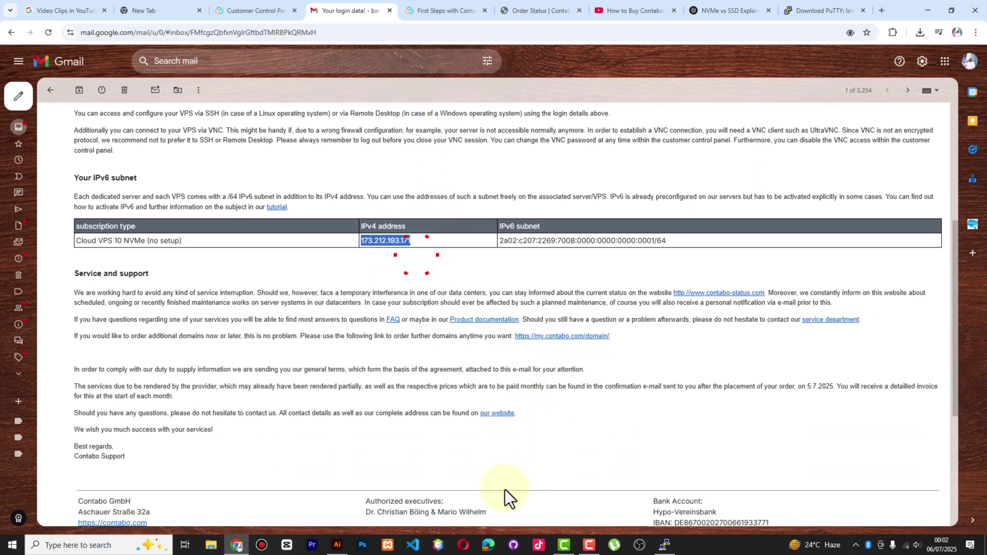
Paste 173.212.193.171 as PuTTY's host name and start the SSH connection
left_click(664, 545)
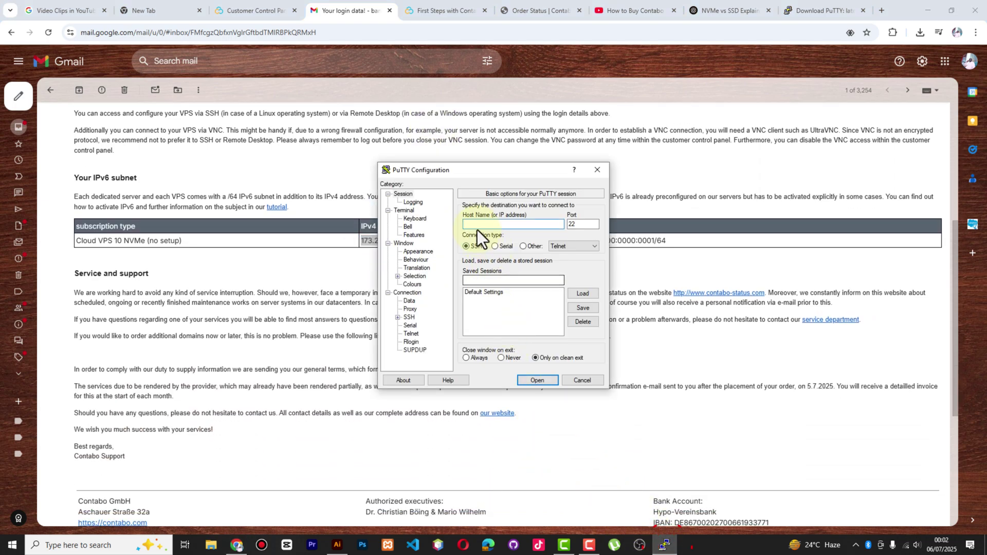
right_click(476, 226)
left_click(511, 278)
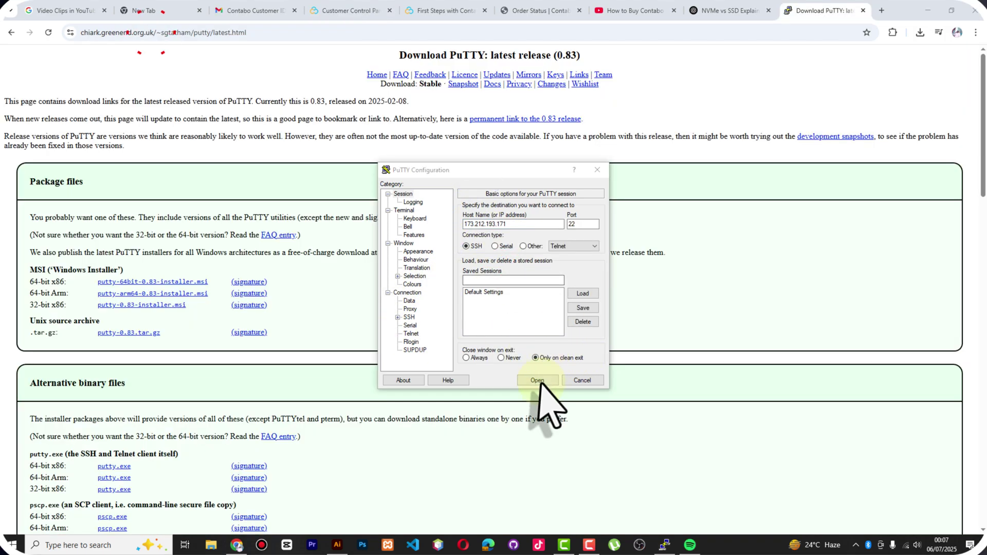
left_click(535, 380)
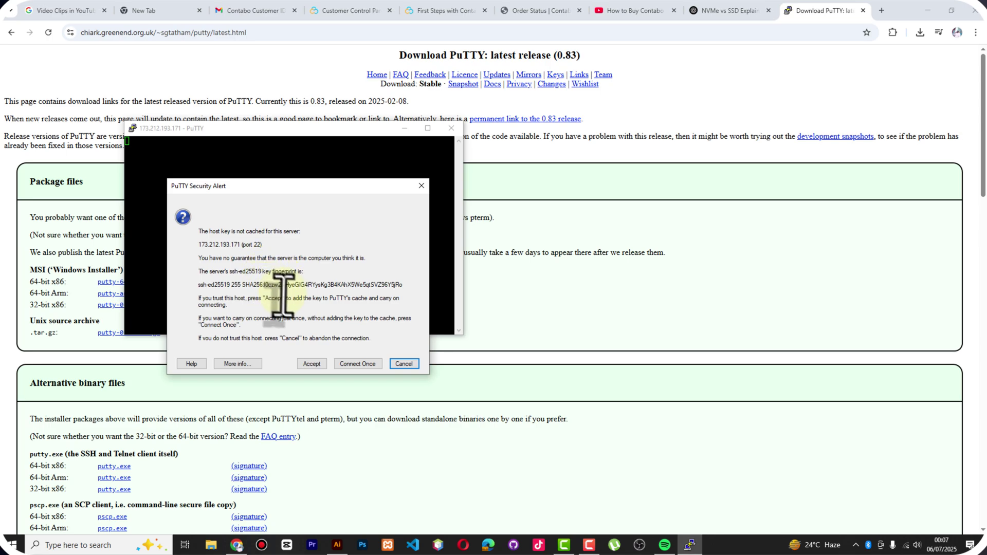
Accept the server's host key, log in as root with the account password, and enlarge the terminal
left_click(312, 364)
left_click_drag(260, 130, 517, 152)
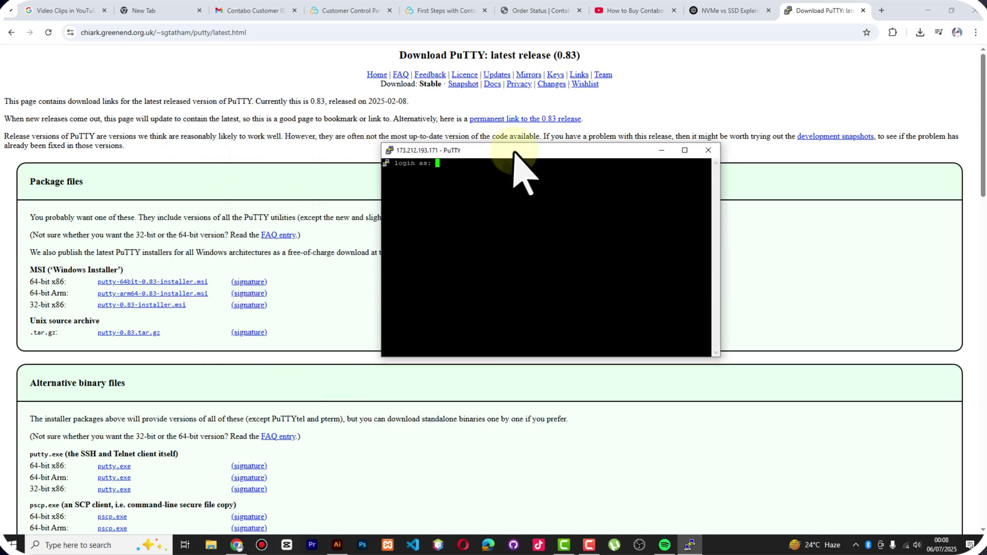
type("root")
key("Return")
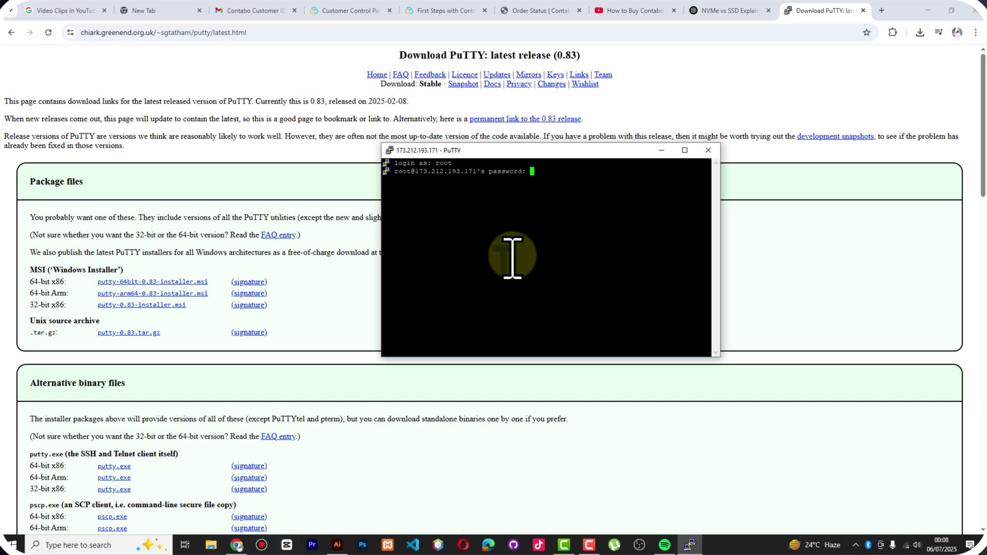
key("Return")
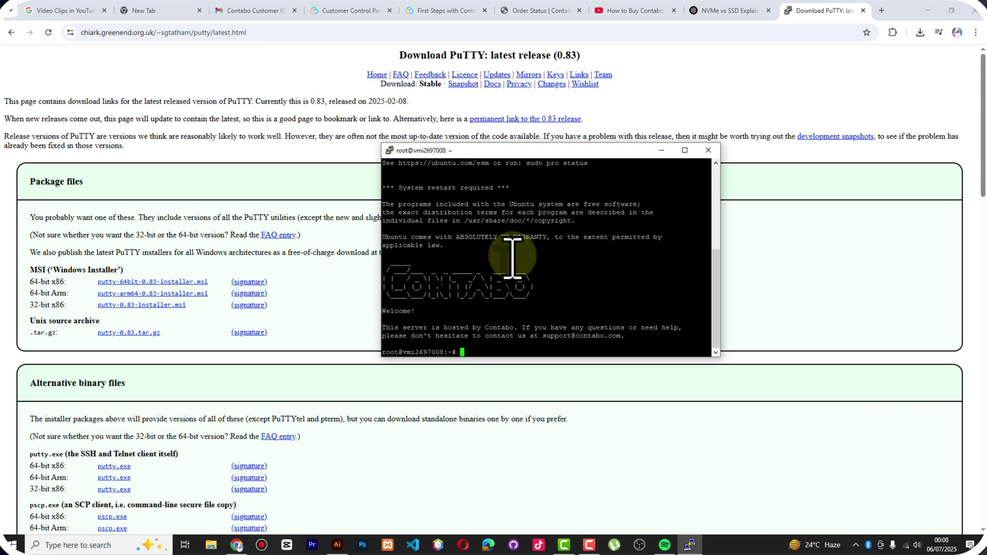
mouse_move(624, 143)
left_mouse_down()
mouse_move(627, 100)
mouse_move(621, 129)
left_mouse_up()
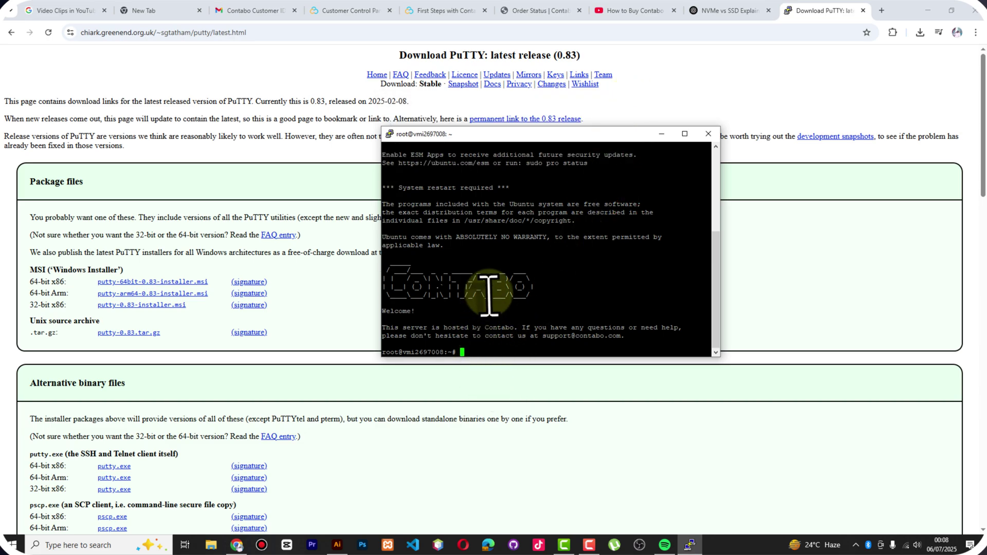